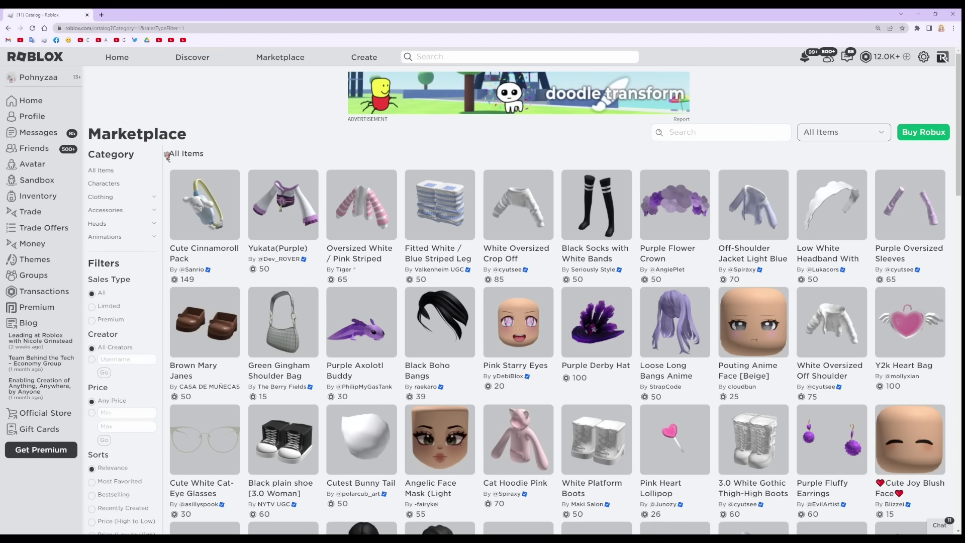
# Filter the marketplace to Limited items and sort them by Price (Low to High)
pyautogui.scroll(-2, 166, 160)
pyautogui.scroll(-1, 166, 165)
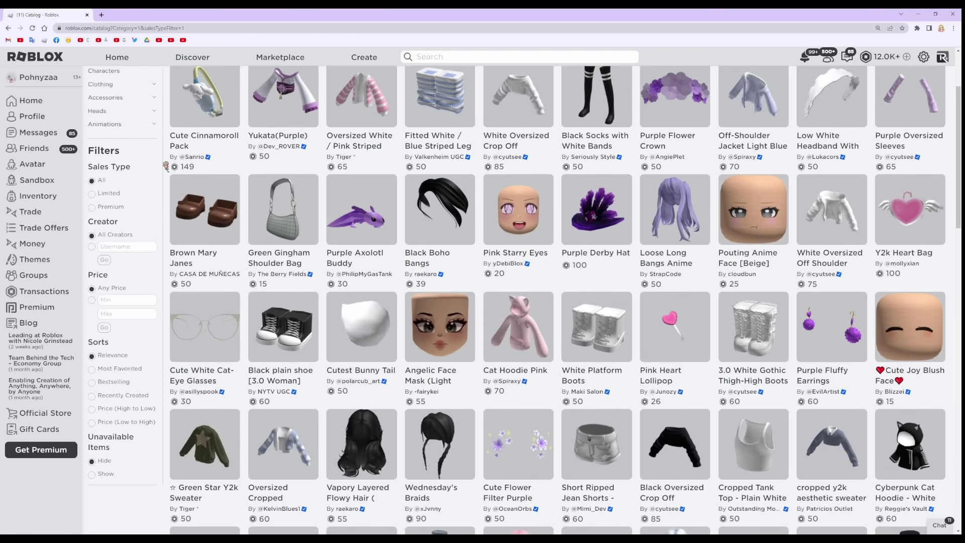
pyautogui.click(92, 194)
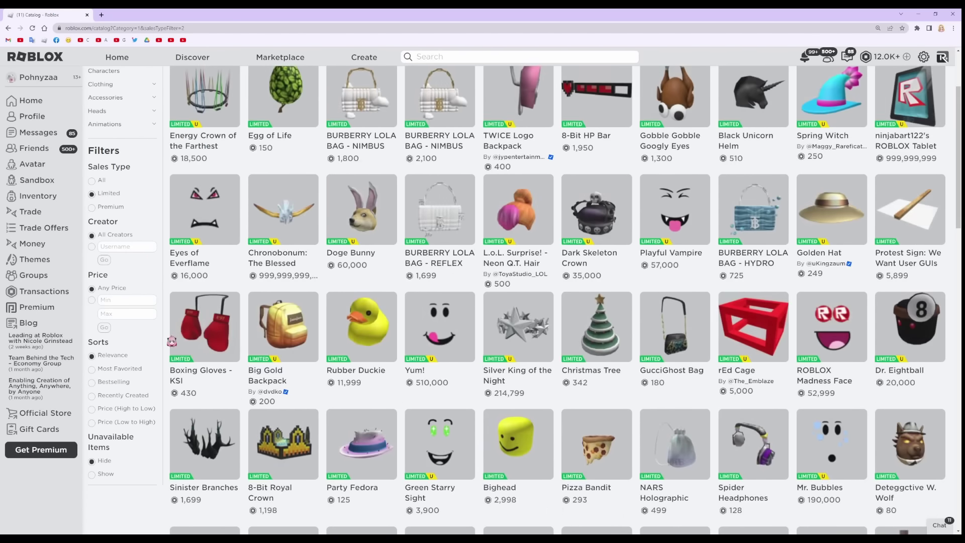
pyautogui.click(124, 427)
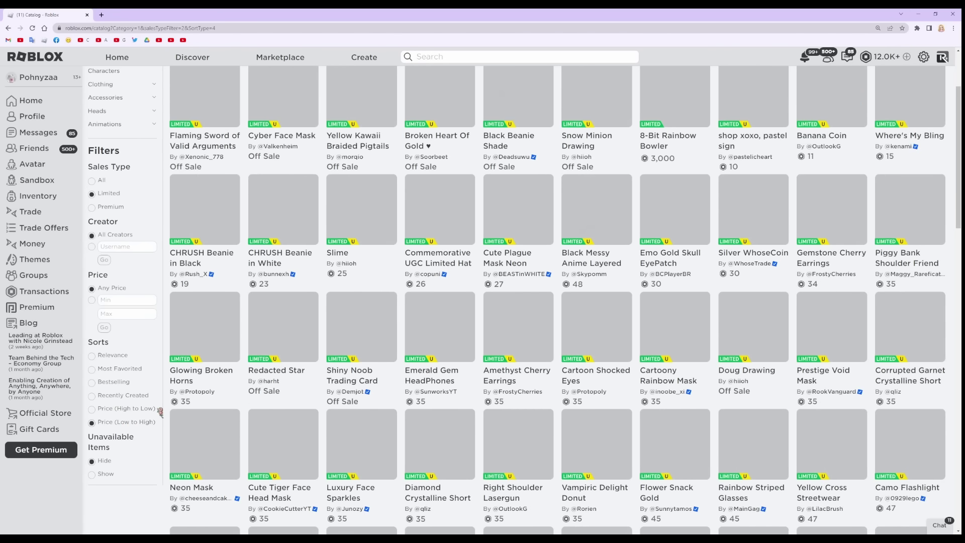
# Open the Slime item's page and check its original price, quantity left and best price
pyautogui.scroll(2, 168, 410)
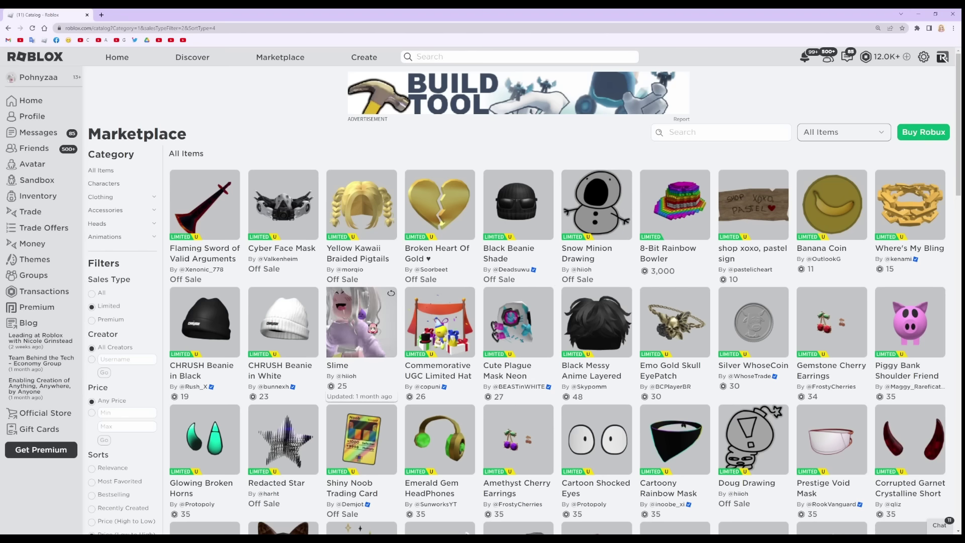
pyautogui.click(364, 326)
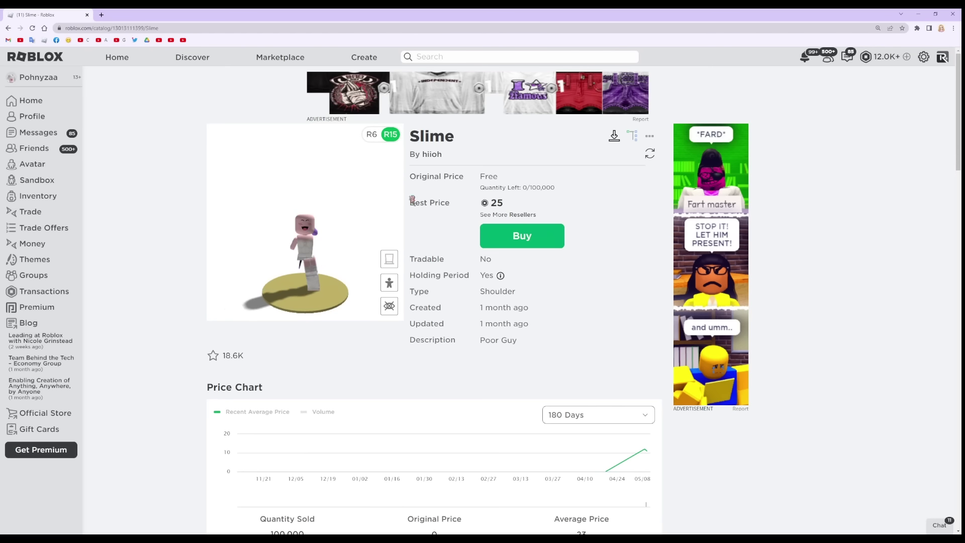
pyautogui.tripleClick(508, 182)
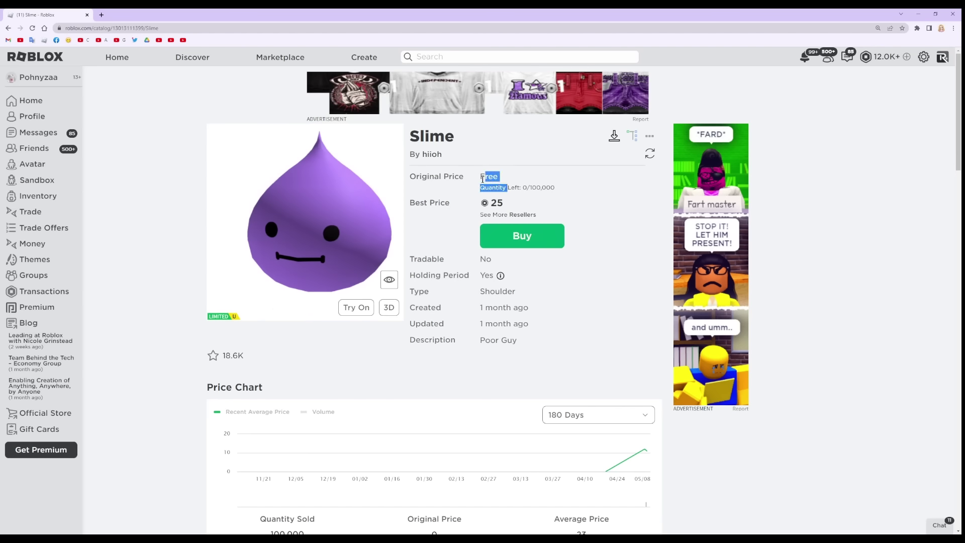
pyautogui.click(510, 179)
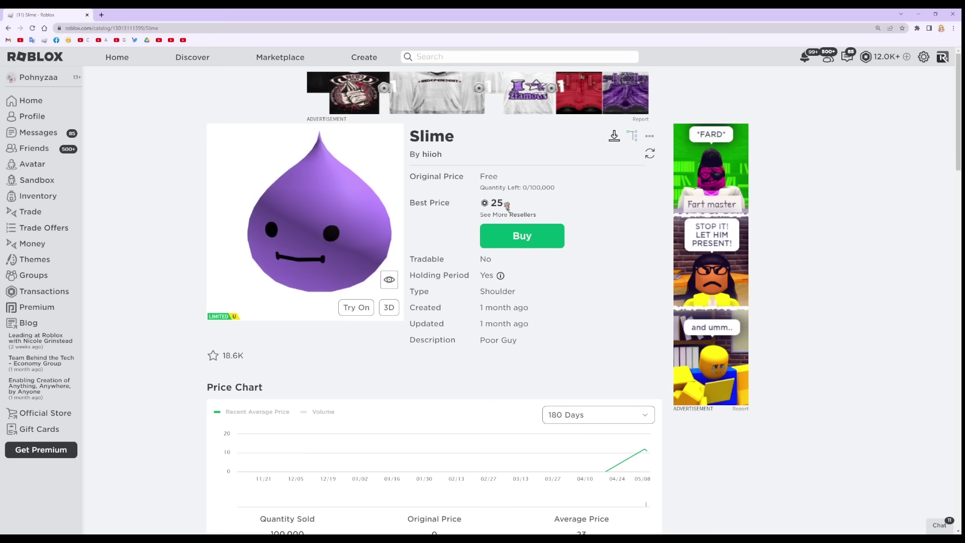
pyautogui.moveTo(507, 205); pyautogui.dragTo(492, 202)
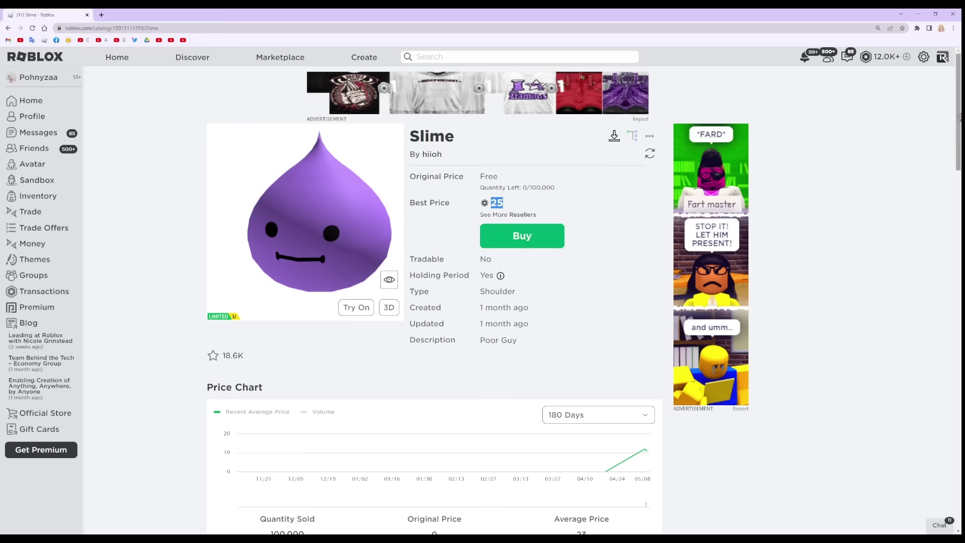
# Examine the resellers' listings for Slime, expanding the list repeatedly to compare serial numbers and asking prices
pyautogui.moveTo(958, 115); pyautogui.dragTo(938, 222)
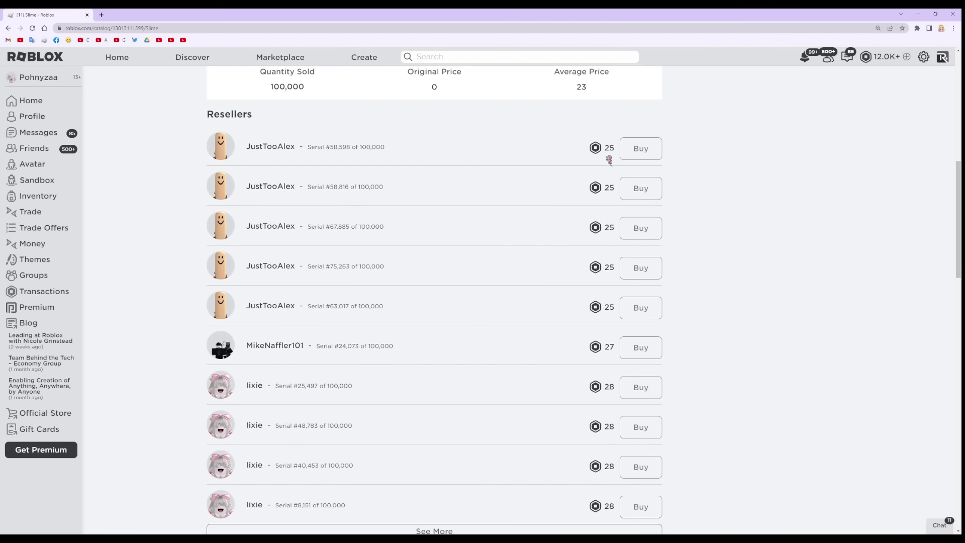
pyautogui.scroll(-4, 706, 201)
pyautogui.click(512, 344)
pyautogui.scroll(-6, 556, 323)
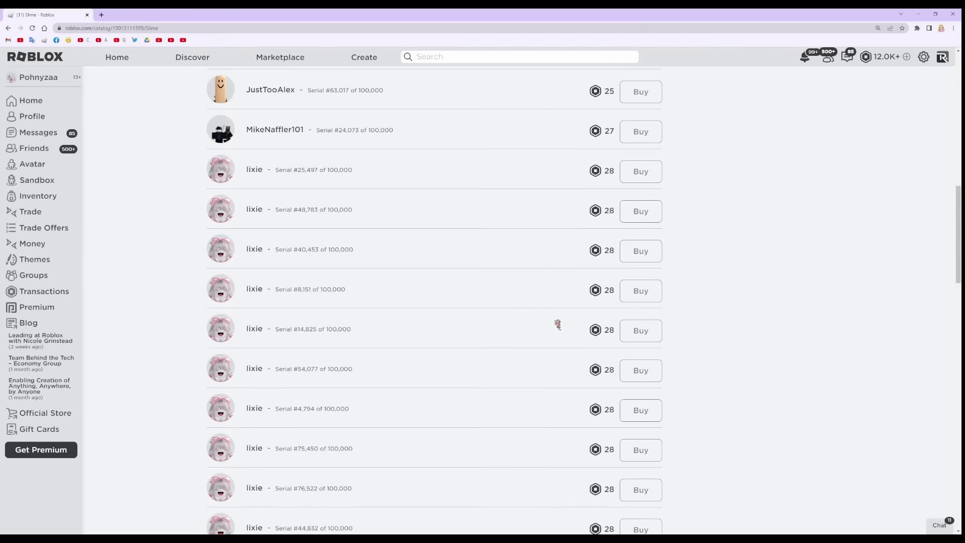
pyautogui.scroll(-1, 556, 323)
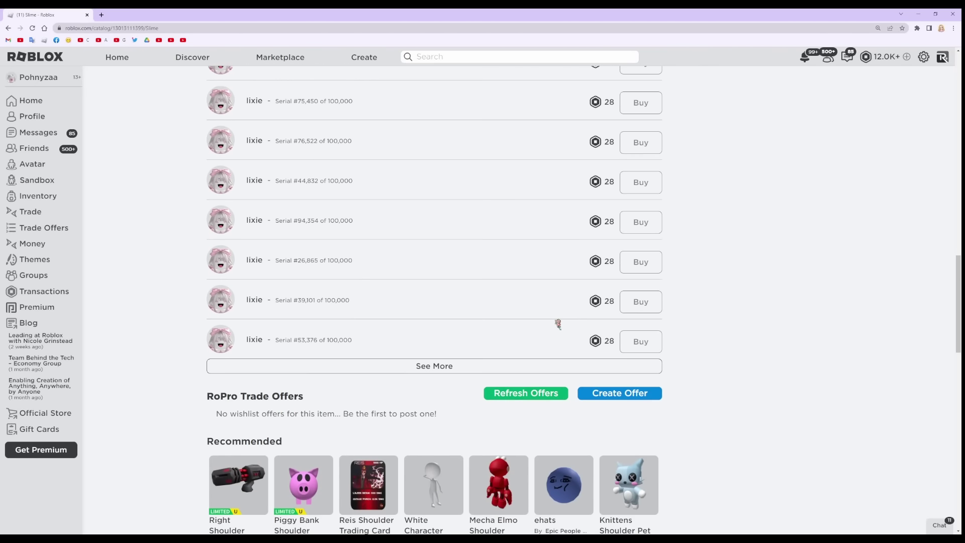
pyautogui.click(523, 365)
pyautogui.scroll(-6, 532, 345)
pyautogui.scroll(-3, 532, 347)
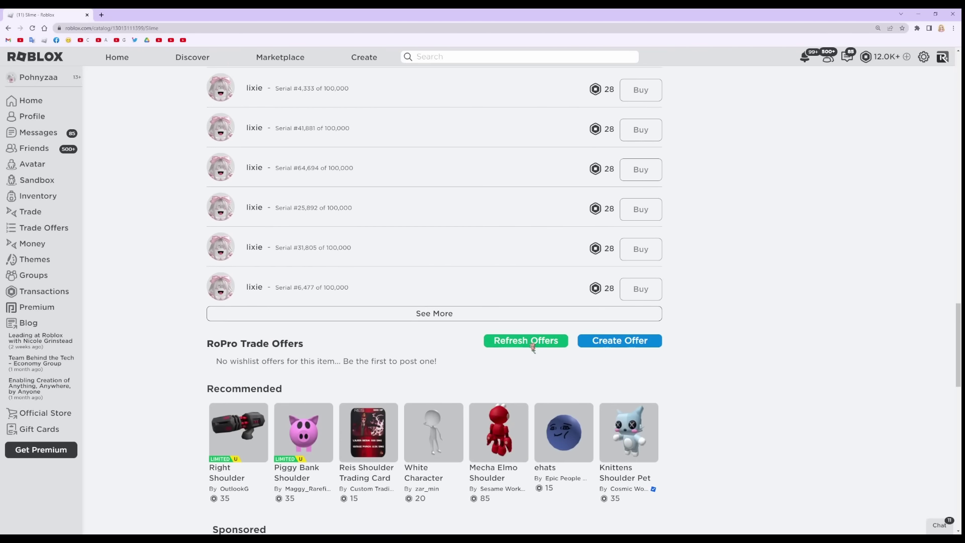
pyautogui.click(533, 315)
pyautogui.scroll(-2, 532, 317)
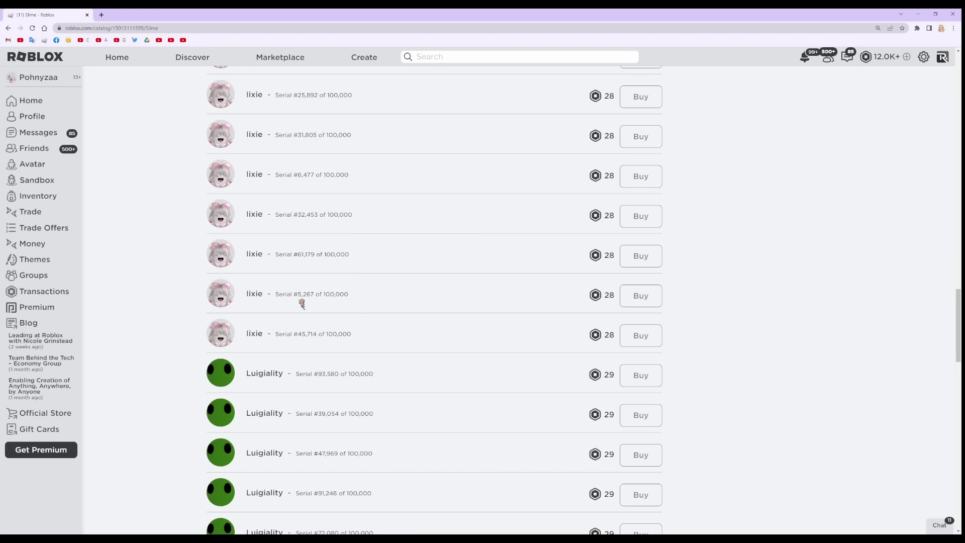
pyautogui.scroll(20, 301, 303)
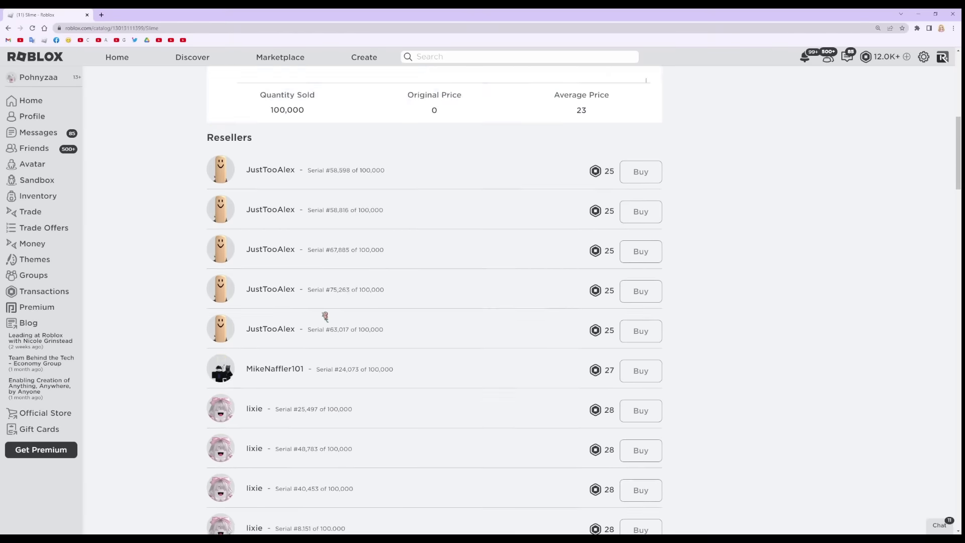
pyautogui.scroll(7, 325, 316)
pyautogui.scroll(2, 326, 315)
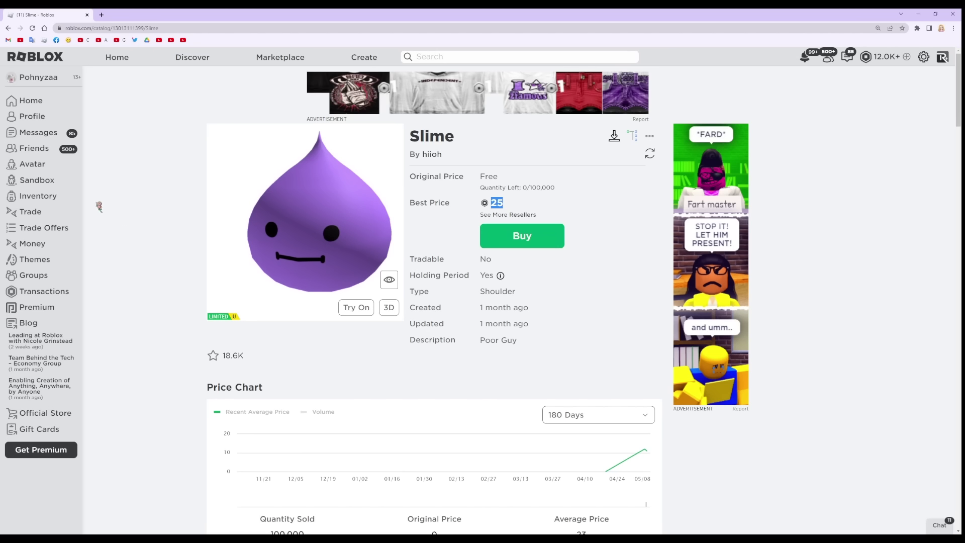
# Open the inventory and go to the second page of head accessories
pyautogui.click(39, 199)
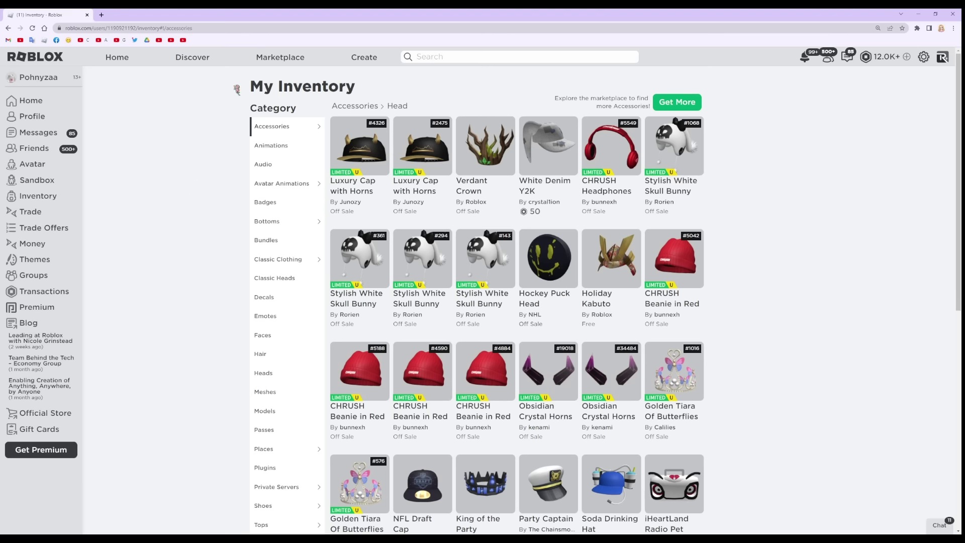
pyautogui.moveTo(285, 126)
pyautogui.scroll(-5, 853, 254)
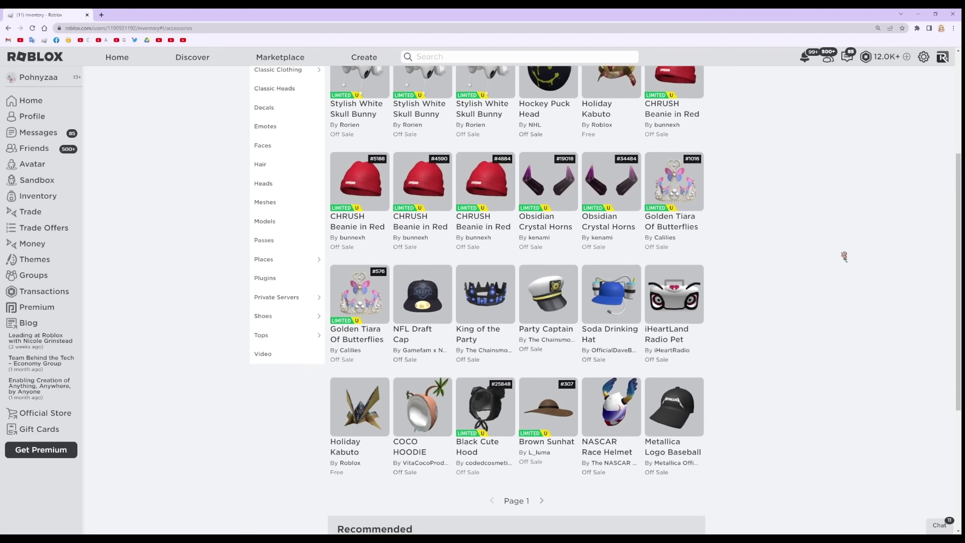
pyautogui.click(542, 426)
pyautogui.scroll(4, 769, 369)
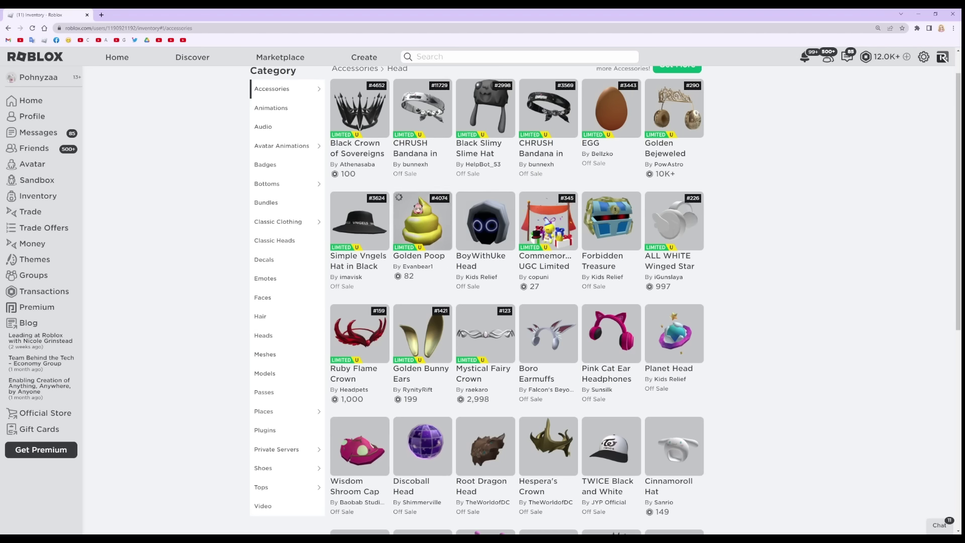
# Open the page of the owned Golden Poop item and show its 3D preview
pyautogui.moveTo(433, 252)
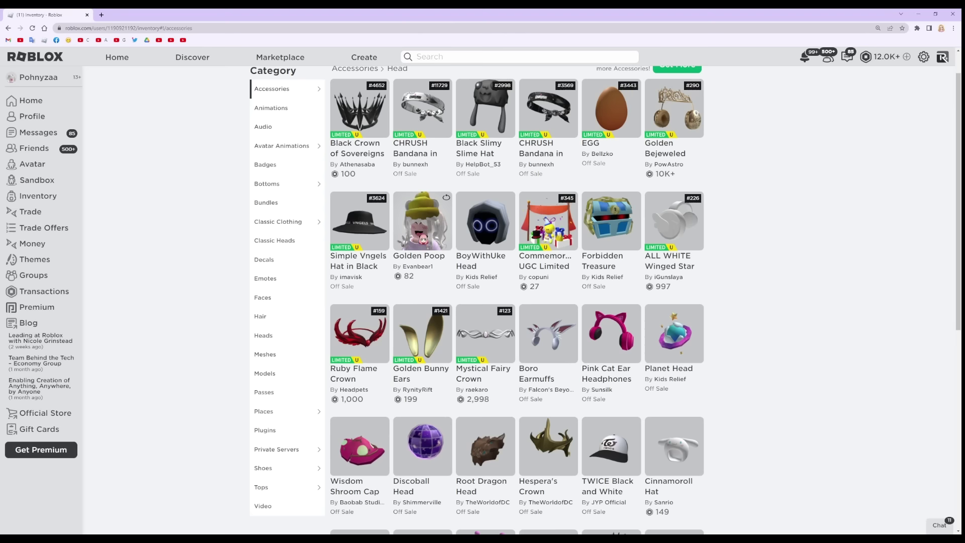
pyautogui.click(423, 238)
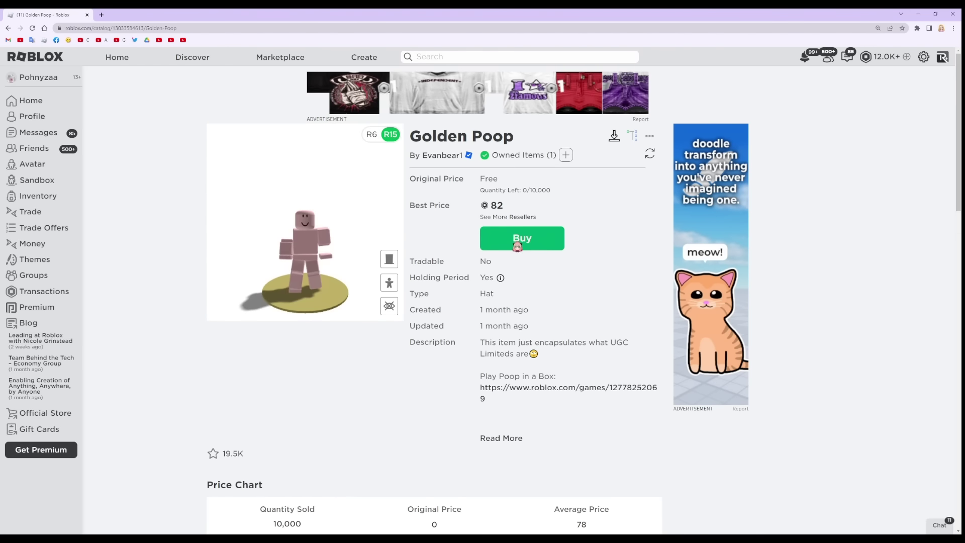
pyautogui.click(389, 307)
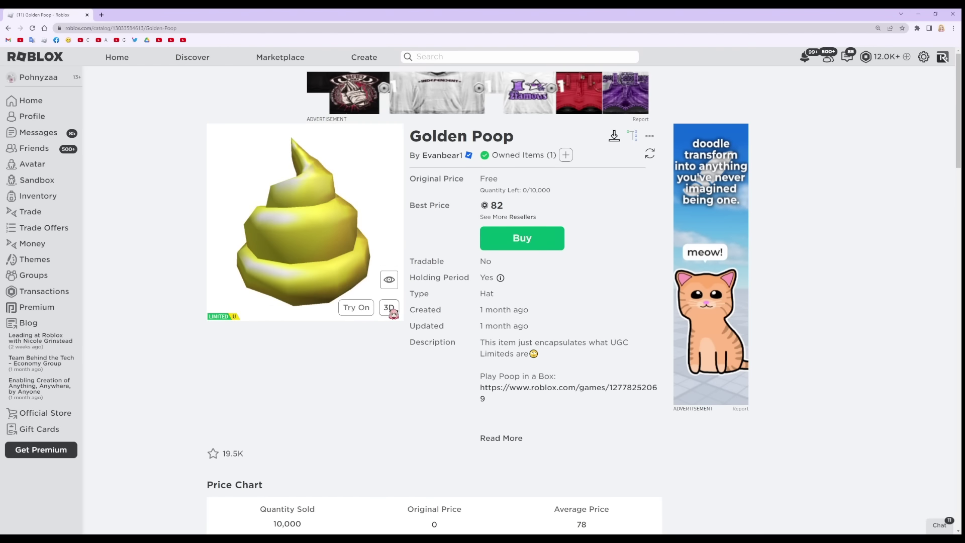
pyautogui.click(390, 308)
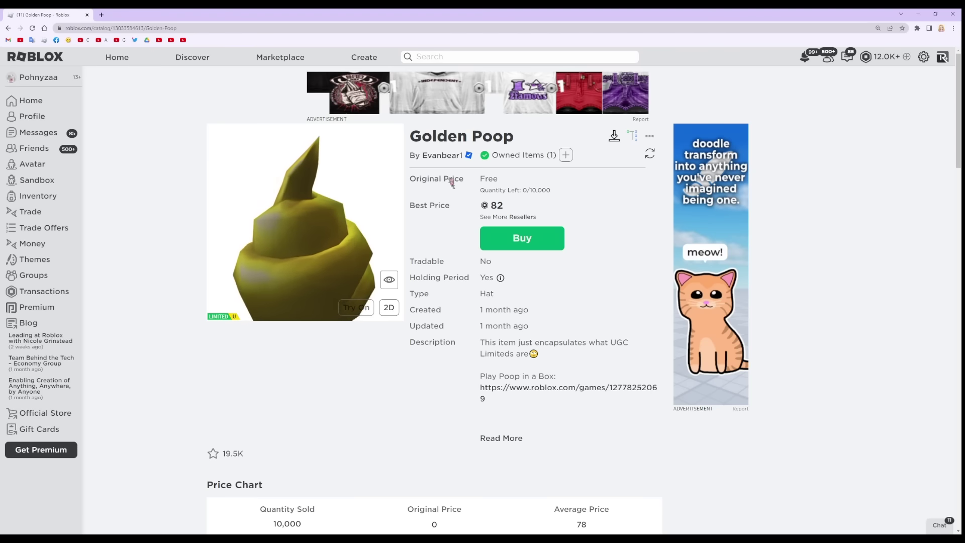
# Check Golden Poop's original price, total quantity and number of owned copies
pyautogui.moveTo(506, 181); pyautogui.dragTo(476, 180)
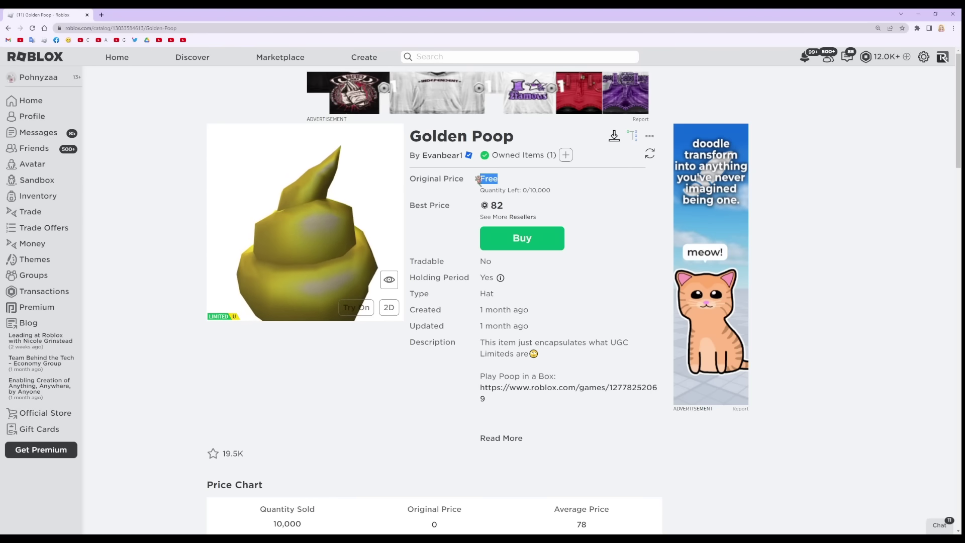
pyautogui.click(557, 194)
pyautogui.moveTo(551, 190); pyautogui.dragTo(529, 191)
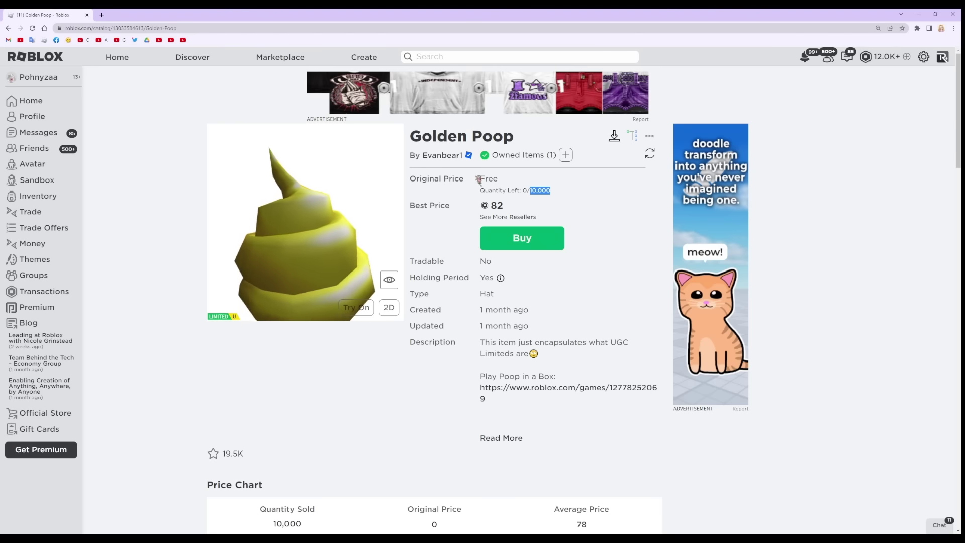
pyautogui.doubleClick(554, 156)
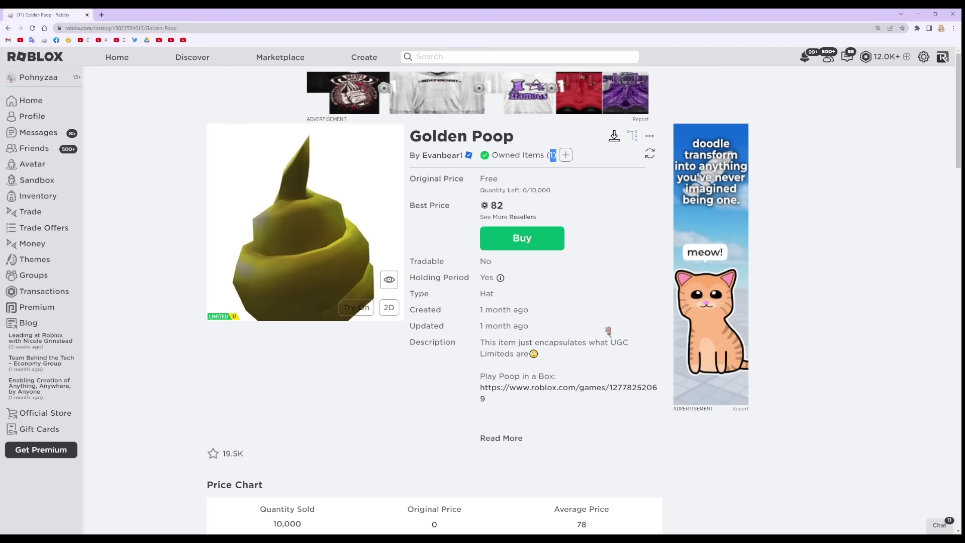
# Examine the owned Golden Poop's serial number, the quantity sold, the average price and the resellers' prices
pyautogui.scroll(-4, 608, 331)
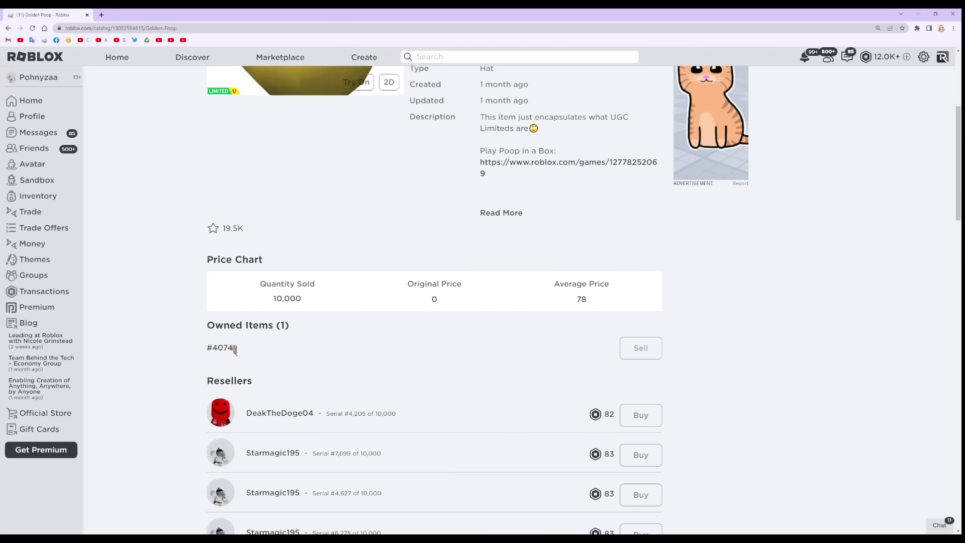
pyautogui.moveTo(234, 347); pyautogui.dragTo(206, 347)
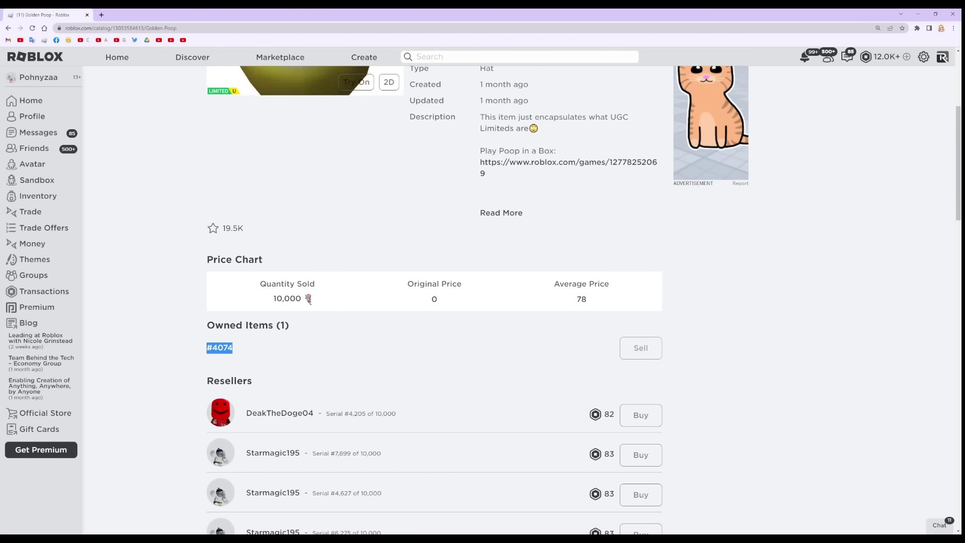
pyautogui.moveTo(305, 299); pyautogui.dragTo(271, 299)
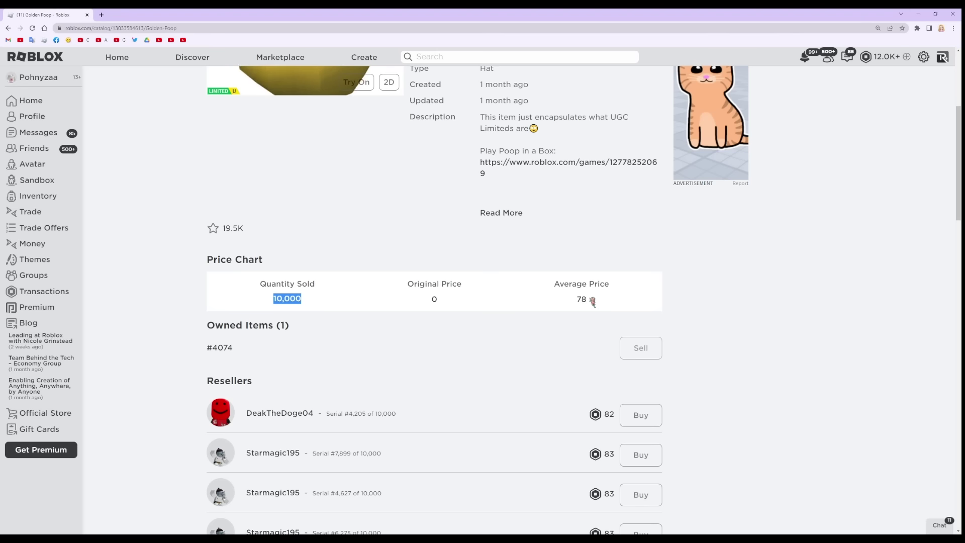
pyautogui.moveTo(592, 301); pyautogui.dragTo(576, 299)
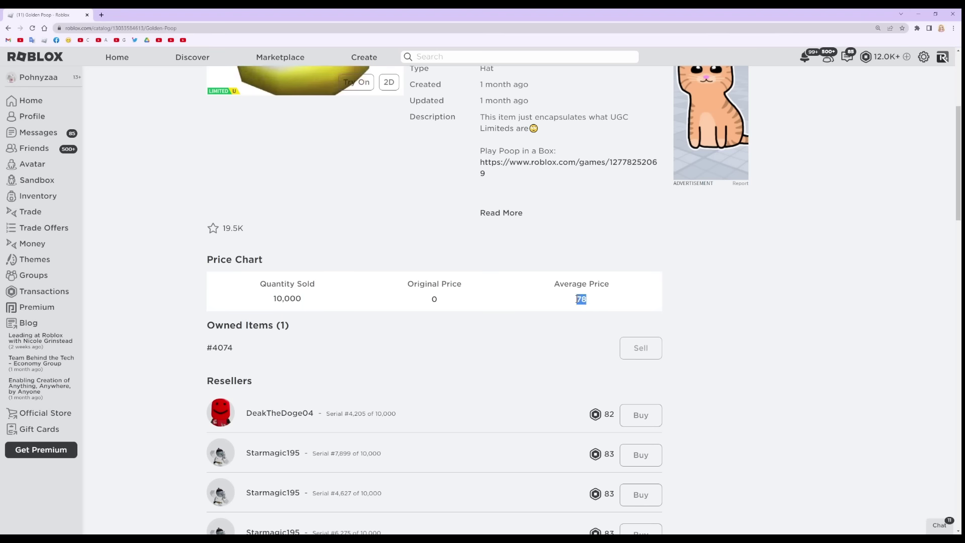
pyautogui.scroll(3, 694, 357)
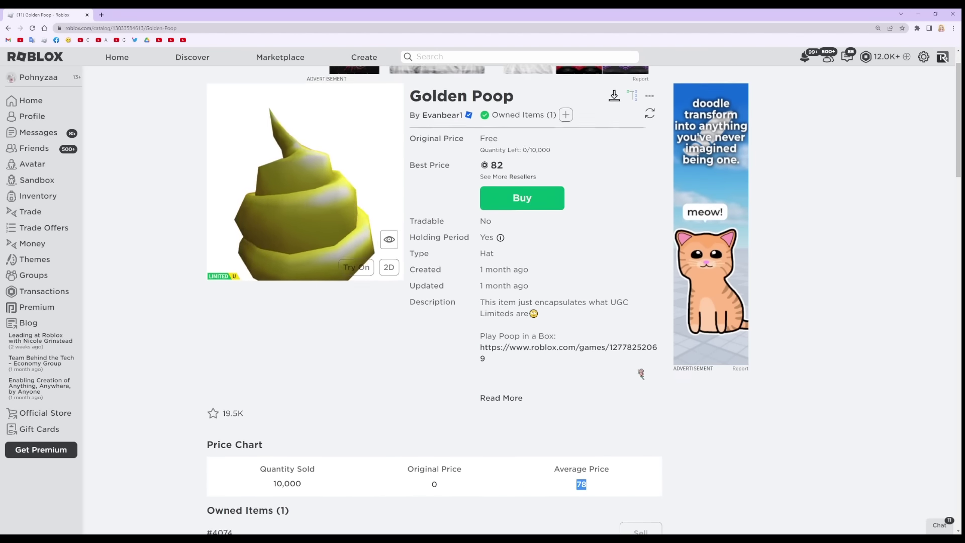
pyautogui.scroll(-5, 641, 373)
pyautogui.scroll(-3, 641, 374)
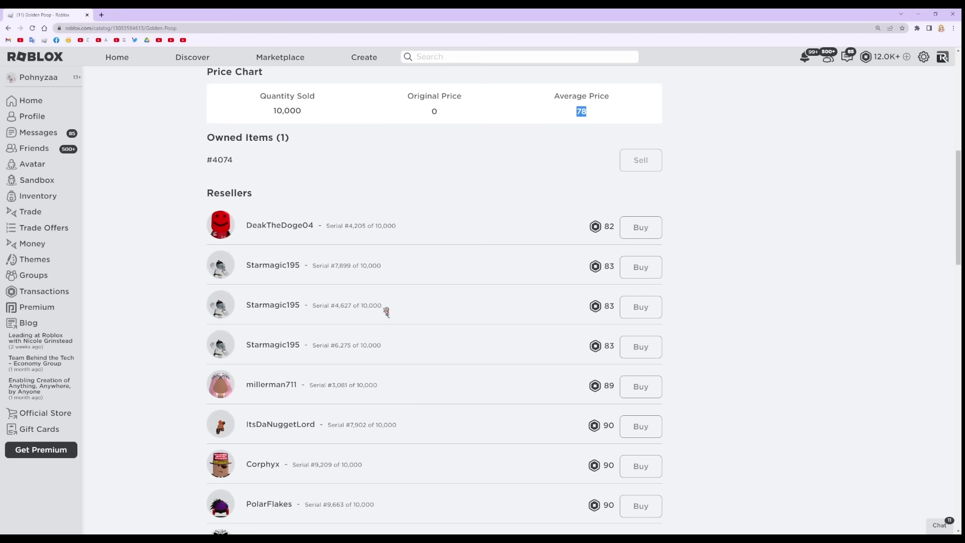
pyautogui.scroll(7, 858, 295)
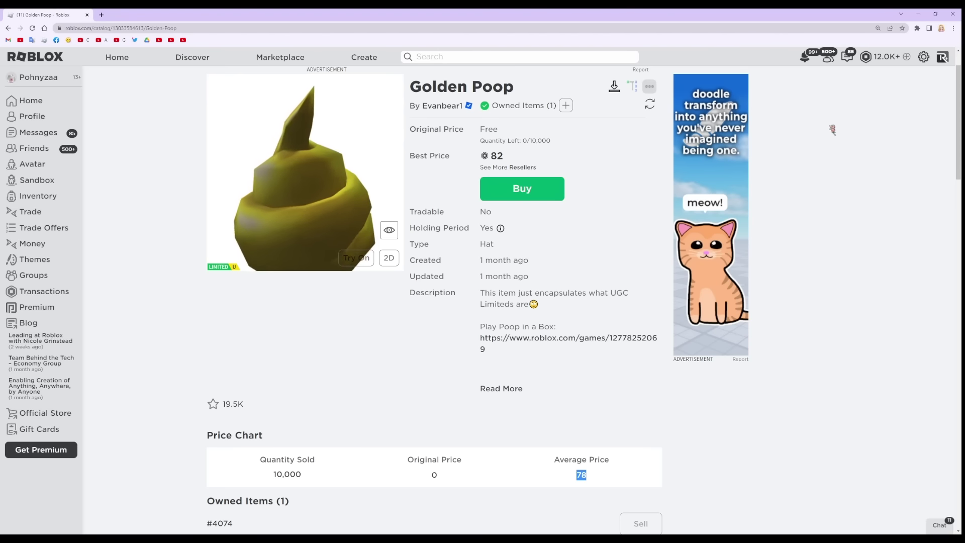
# Try to put the owned copy of Golden Poop up for sale
pyautogui.scroll(-1, 823, 150)
pyautogui.scroll(-2, 821, 149)
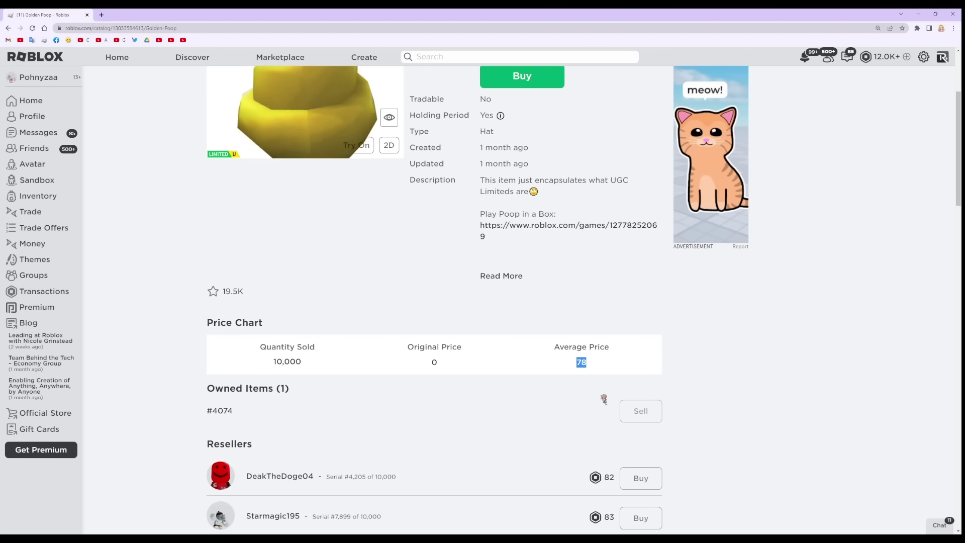
pyautogui.click(641, 412)
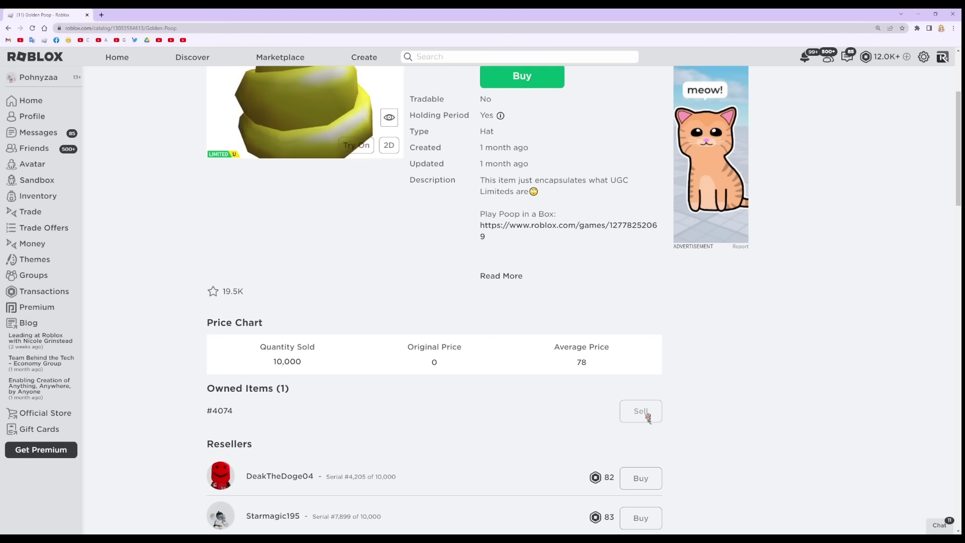
pyautogui.scroll(2, 648, 417)
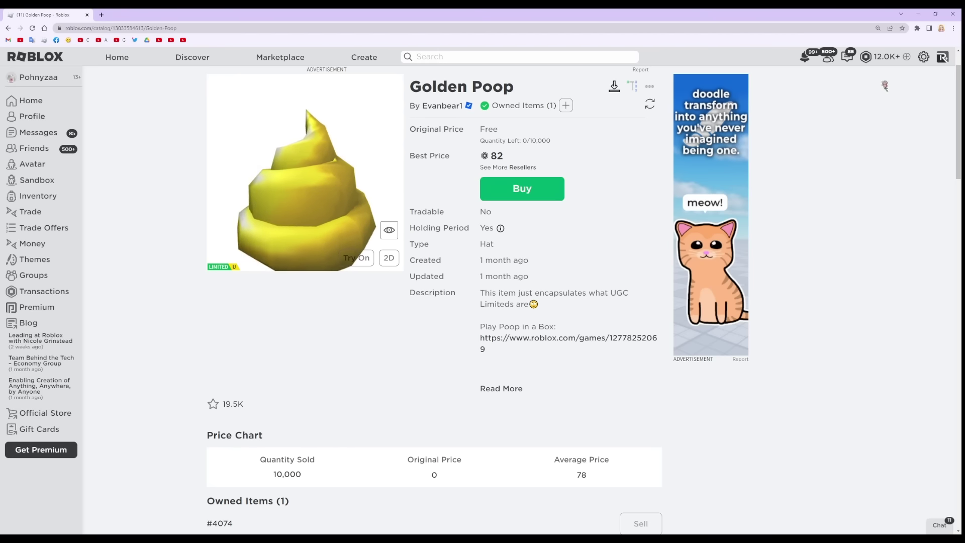
# Open the Robux purchase page and choose the monthly Premium subscription that gives 450 Robux
pyautogui.click(906, 59)
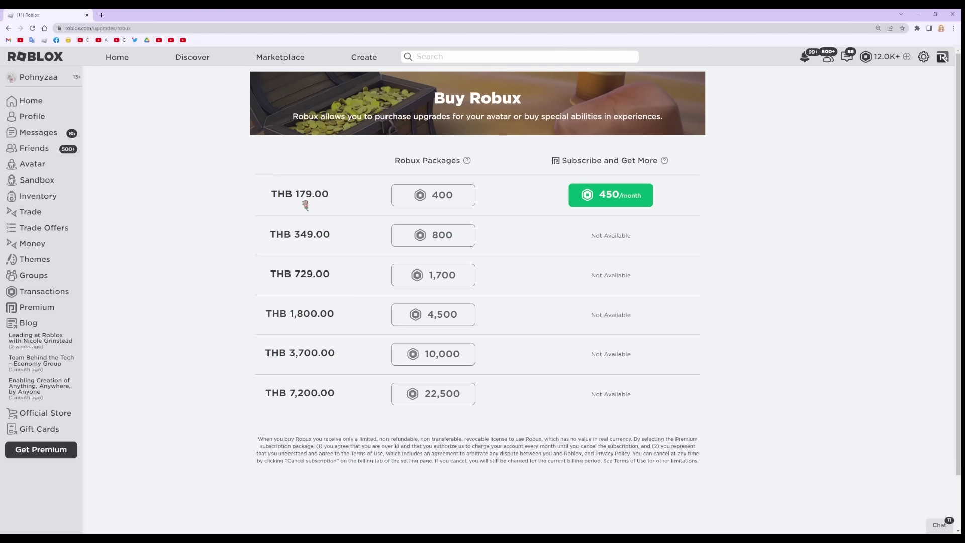
pyautogui.moveTo(295, 194); pyautogui.dragTo(332, 195)
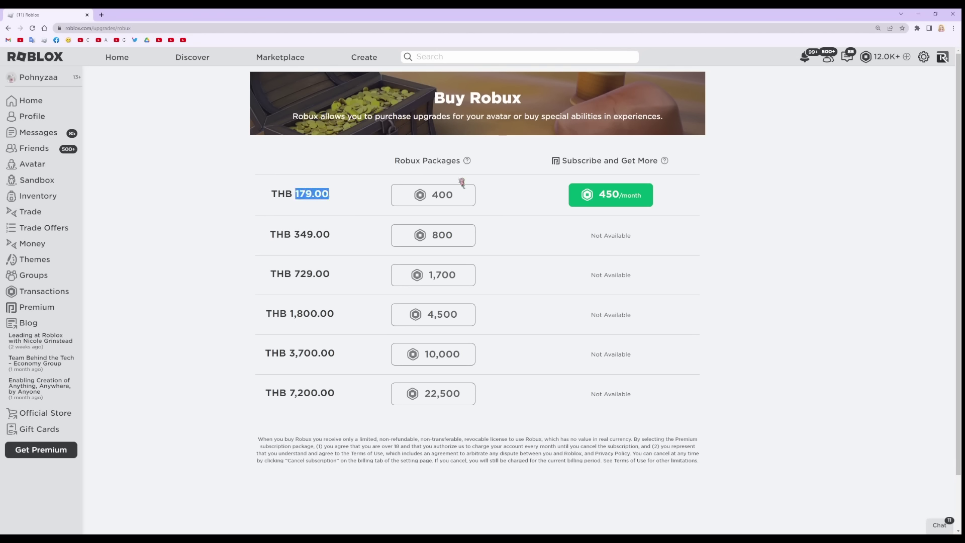
pyautogui.click(712, 204)
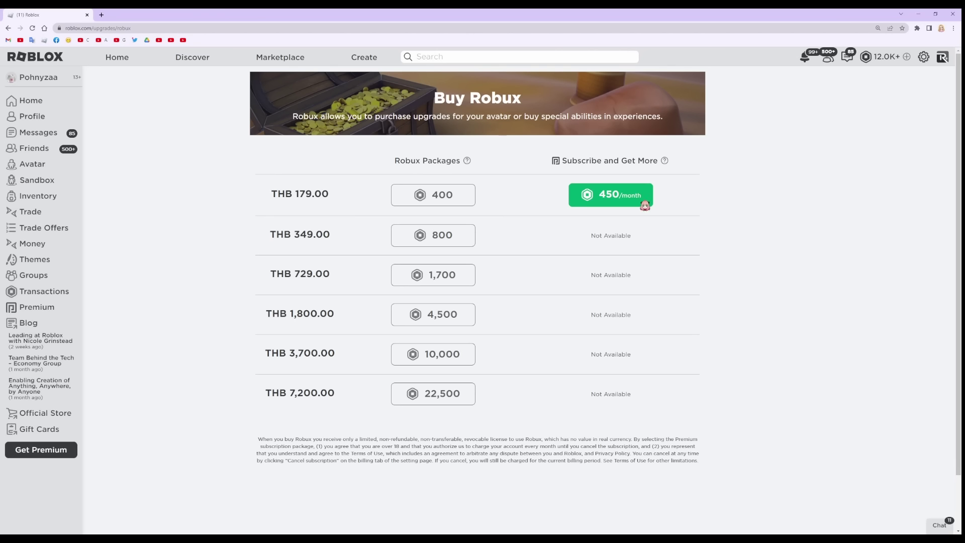
pyautogui.click(615, 199)
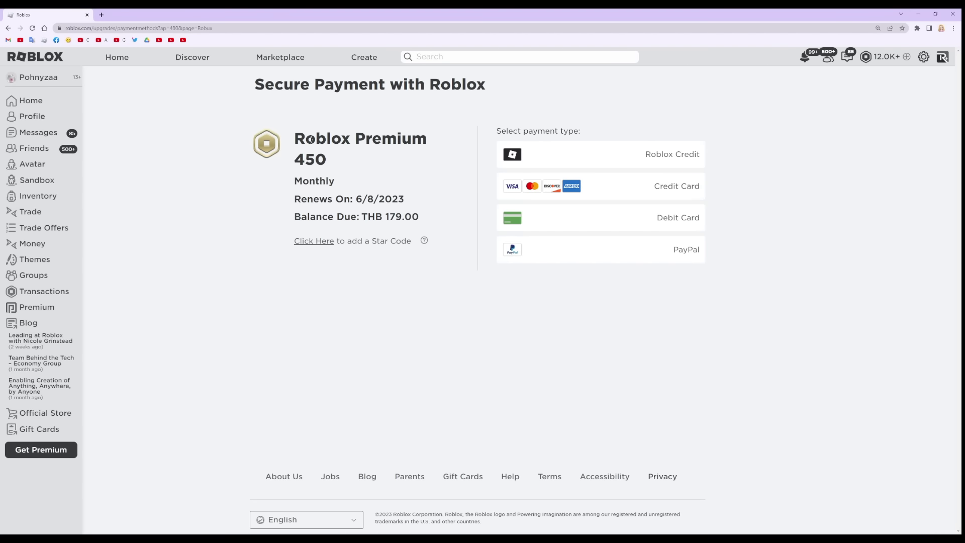
# Review the plan name, billing period, renewal date and balance due for the Premium subscription
pyautogui.doubleClick(317, 85)
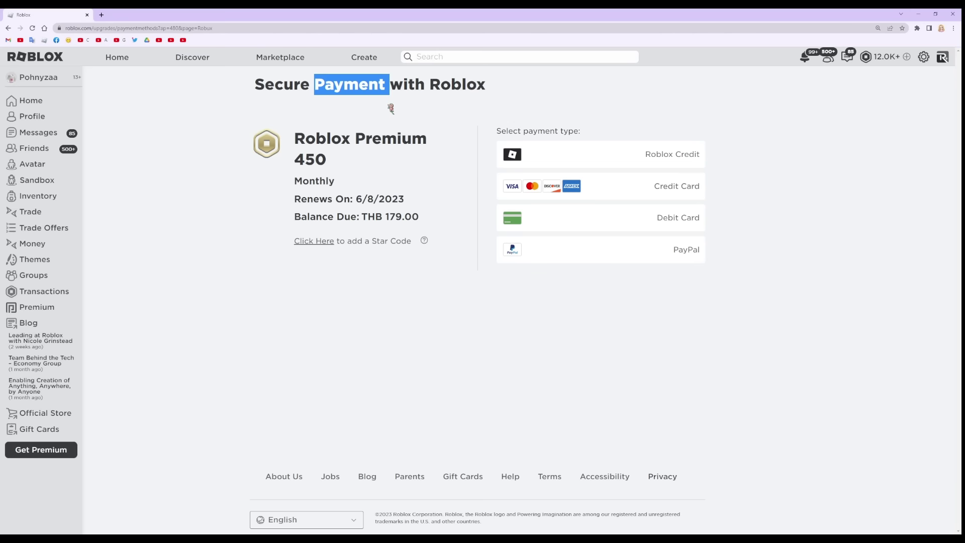
pyautogui.moveTo(295, 136); pyautogui.dragTo(294, 181)
pyautogui.click(338, 166)
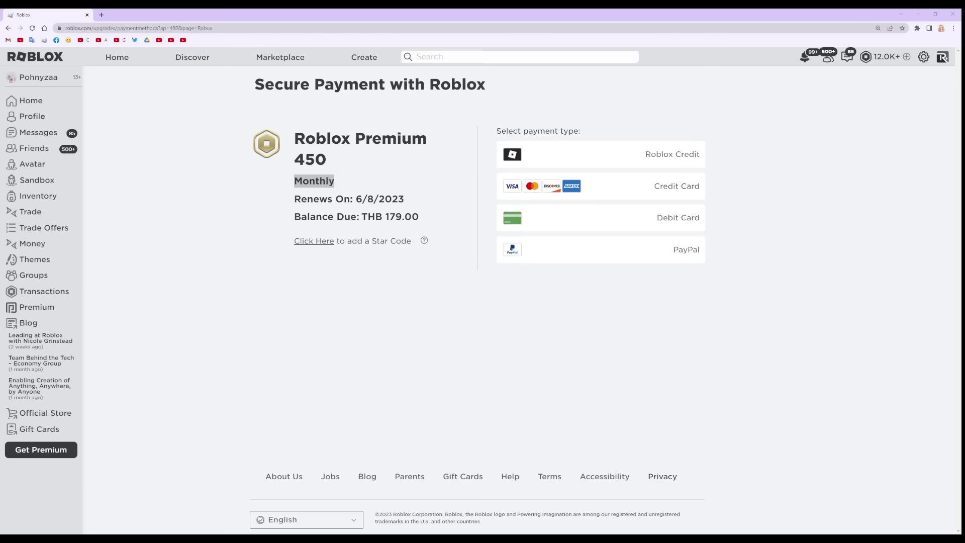
pyautogui.moveTo(294, 132); pyautogui.dragTo(412, 219)
pyautogui.click(430, 221)
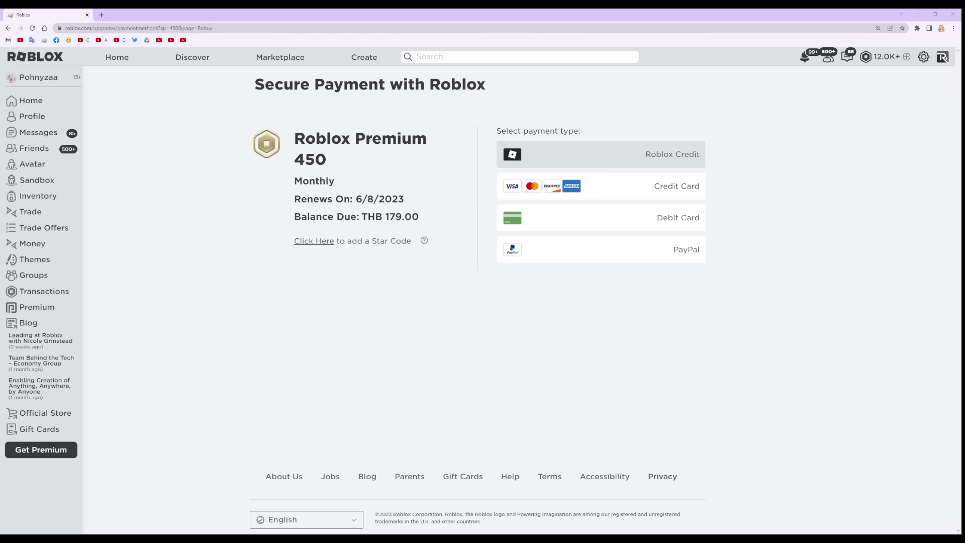
# Choose Roblox Credit as the payment type and review the Premium 450 order details
pyautogui.click(672, 157)
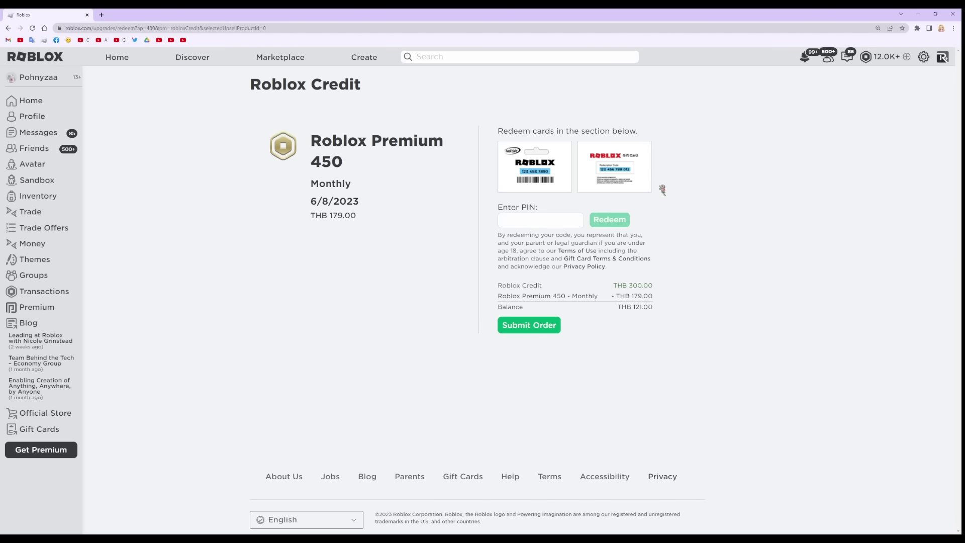
pyautogui.moveTo(362, 218); pyautogui.dragTo(319, 141)
pyautogui.click(416, 217)
pyautogui.click(520, 223)
# Check the available Roblox Credit and submit the Premium 450 order
pyautogui.doubleClick(523, 286)
pyautogui.click(666, 290)
pyautogui.moveTo(656, 288); pyautogui.dragTo(616, 285)
pyautogui.click(669, 287)
pyautogui.click(533, 327)
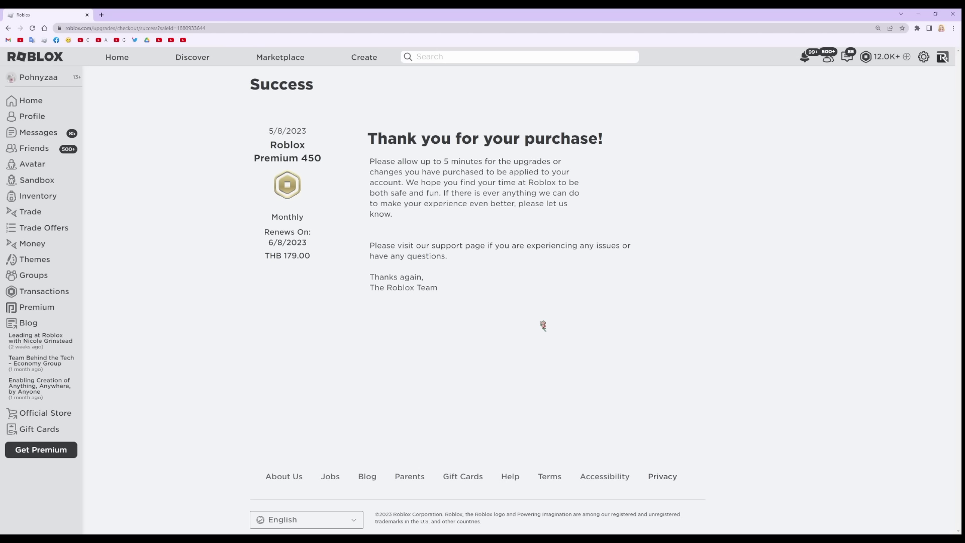
# Check the renewal date of the purchased Premium subscription
pyautogui.tripleClick(341, 247)
pyautogui.click(343, 249)
pyautogui.moveTo(316, 249); pyautogui.dragTo(267, 243)
pyautogui.click(336, 248)
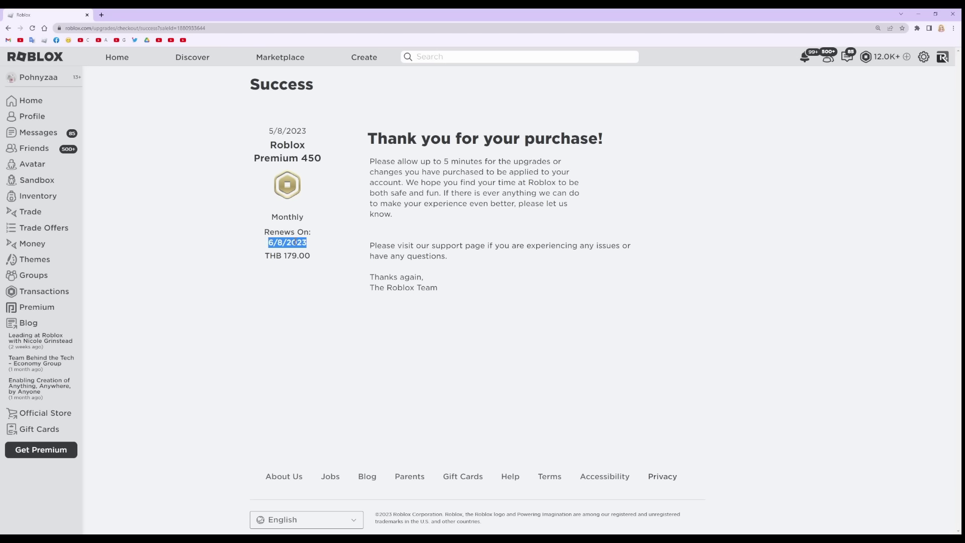
pyautogui.click(340, 245)
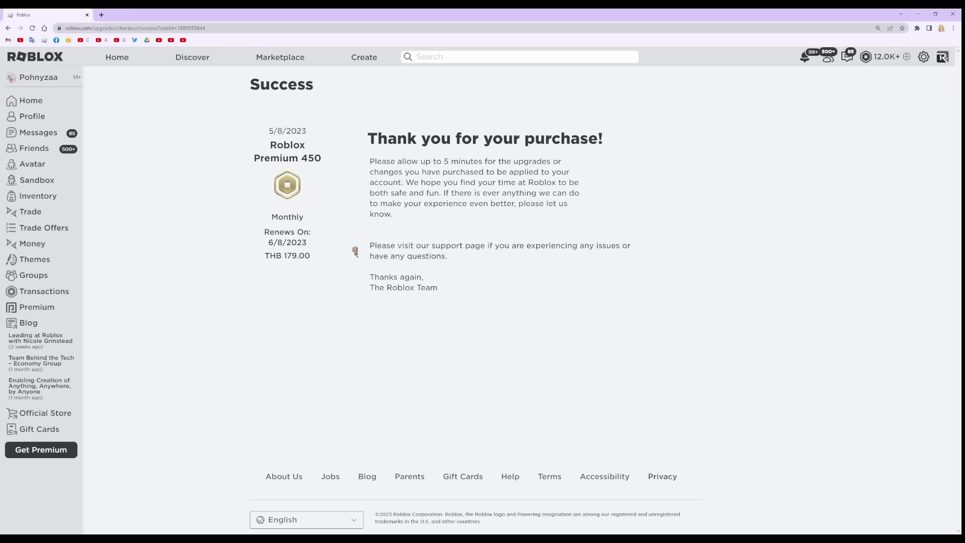
# Look through the owned head accessories in the inventory and open the Golden Poop item page
pyautogui.click(41, 201)
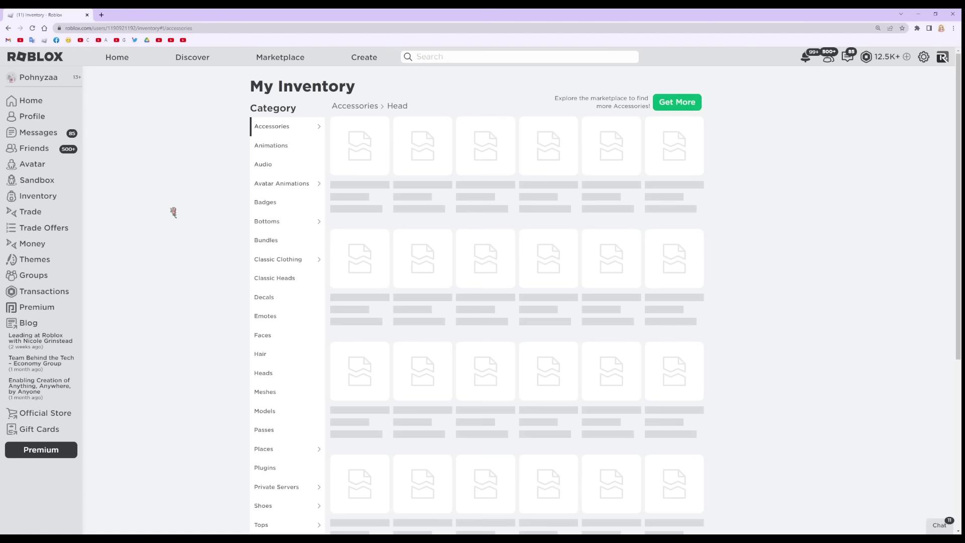
pyautogui.scroll(-5, 164, 234)
pyautogui.click(543, 466)
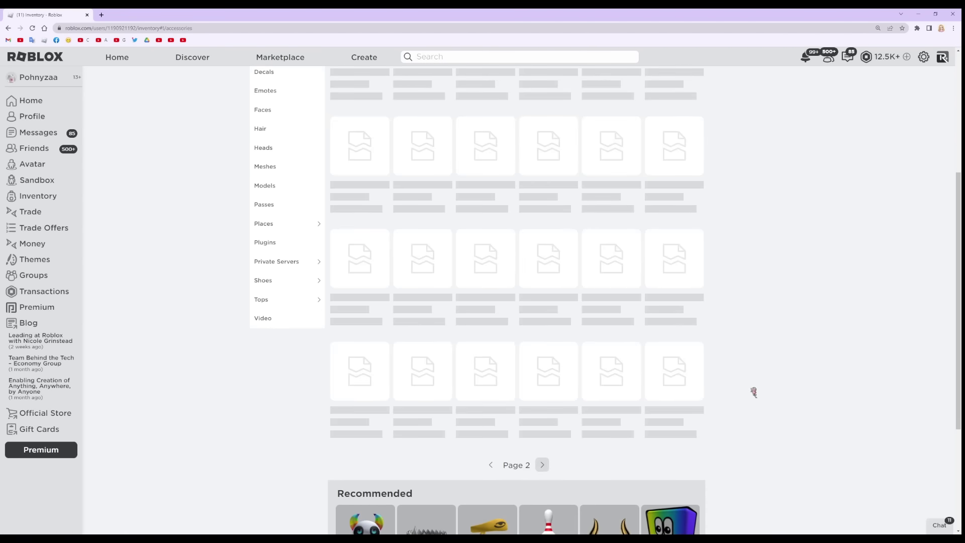
pyautogui.scroll(6, 772, 387)
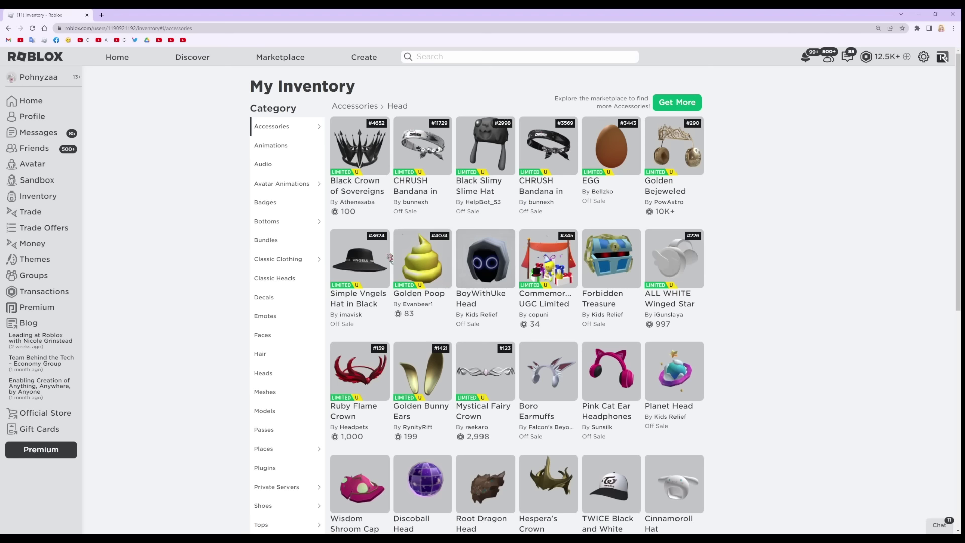
pyautogui.click(416, 265)
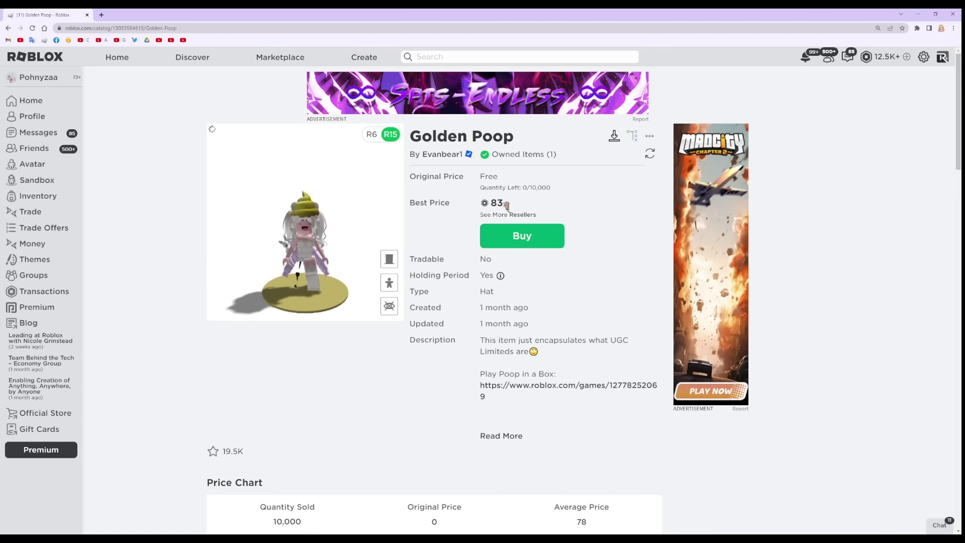
# Check Golden Poop's best price, the number of owned copies and the resellers' offers
pyautogui.moveTo(504, 203); pyautogui.dragTo(491, 202)
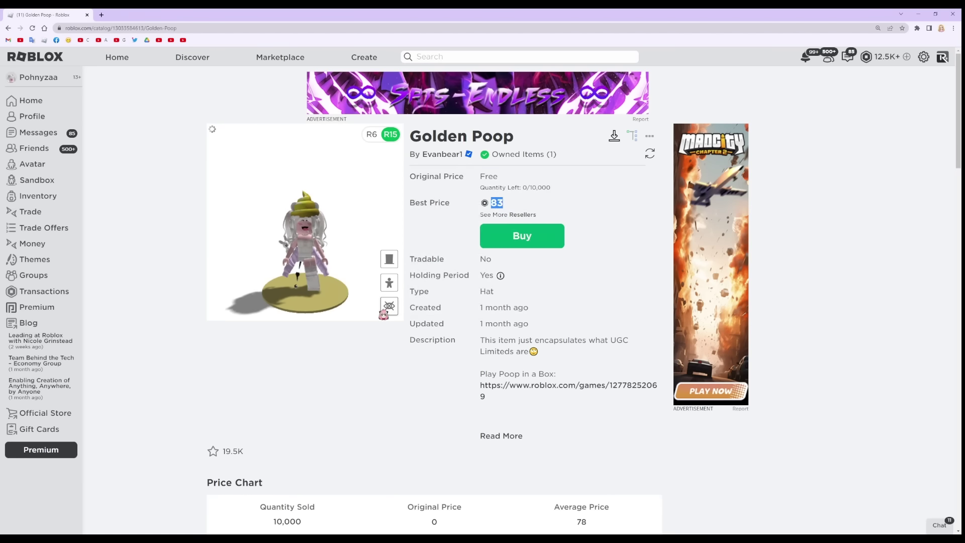
pyautogui.scroll(-1, 955, 131)
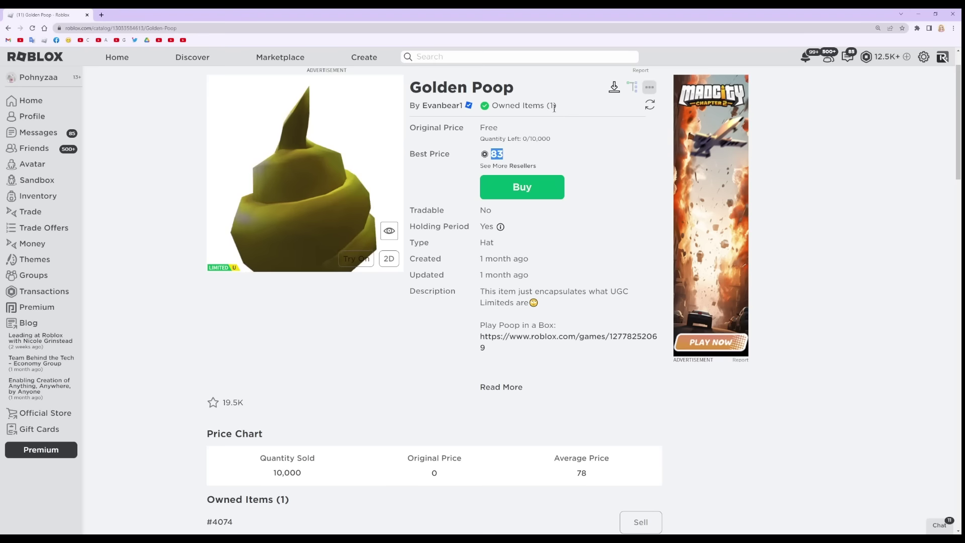
pyautogui.moveTo(556, 105); pyautogui.dragTo(552, 106)
pyautogui.scroll(-3, 433, 194)
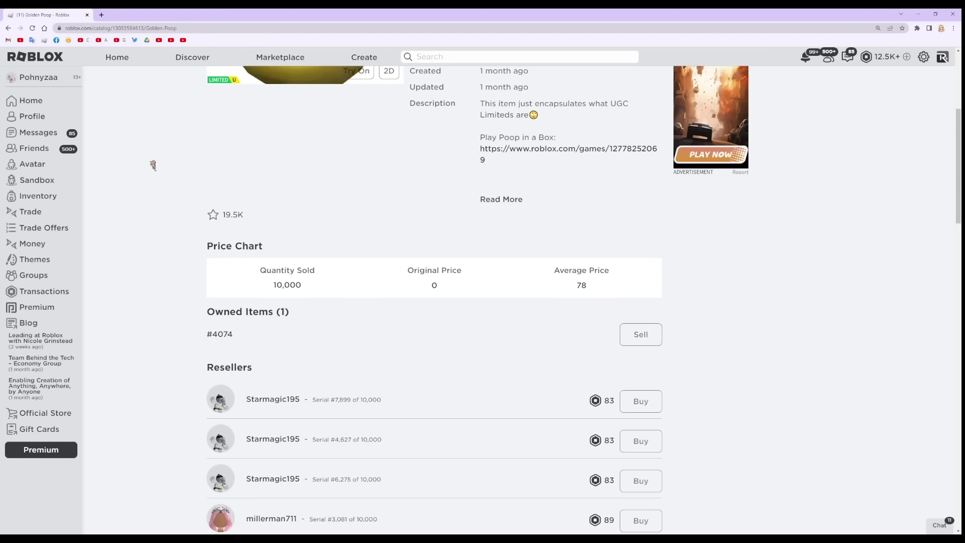
# Start selling the owned copy of Golden Poop and set its price to 1 Robux
pyautogui.click(641, 341)
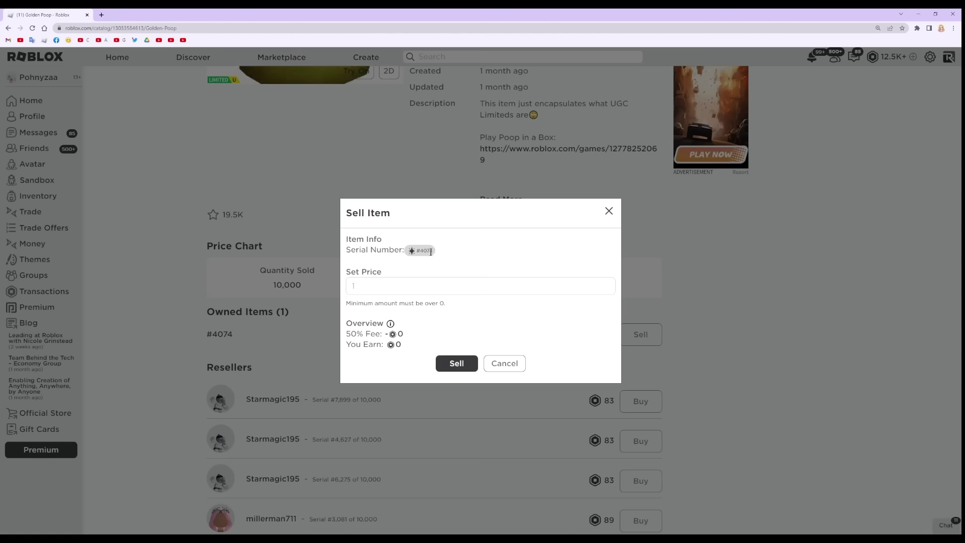
pyautogui.click(605, 285)
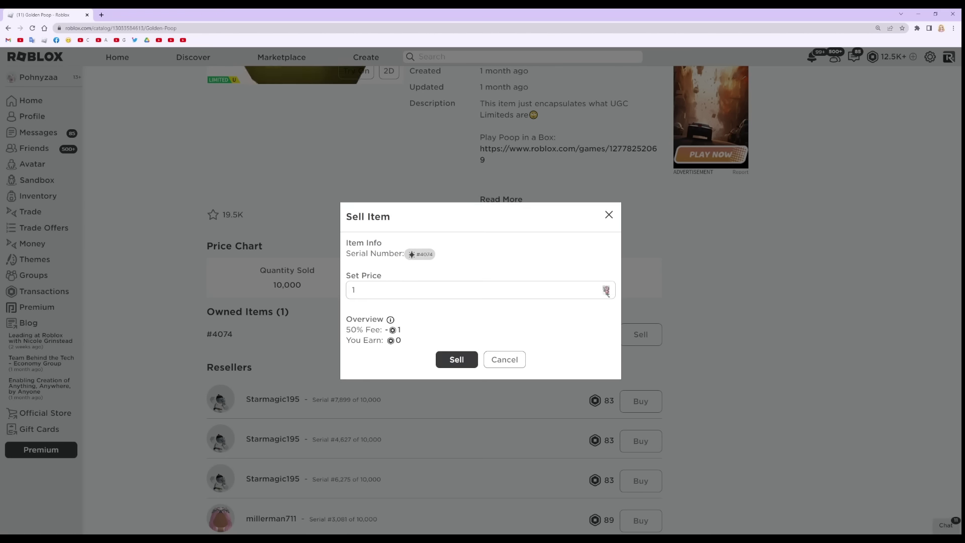
pyautogui.doubleClick(354, 290)
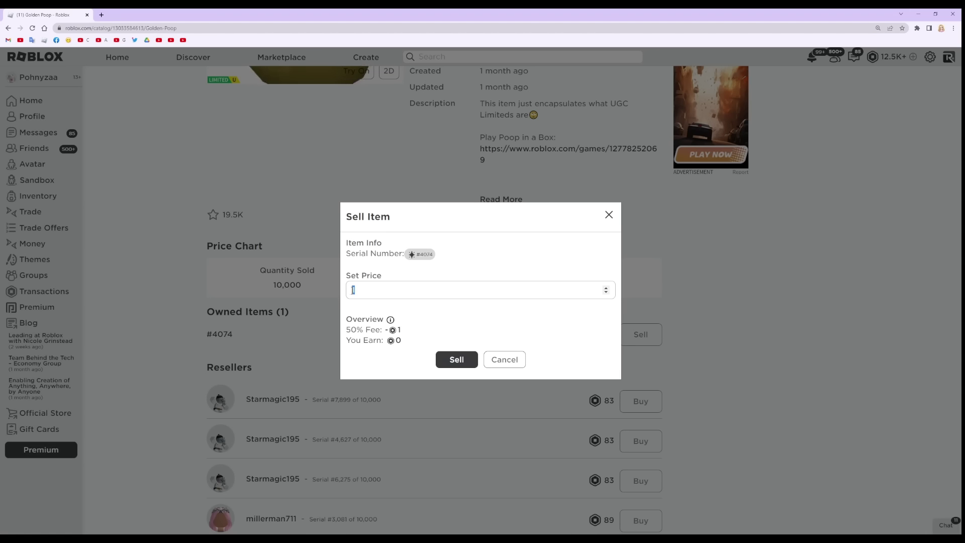
pyautogui.click(363, 295)
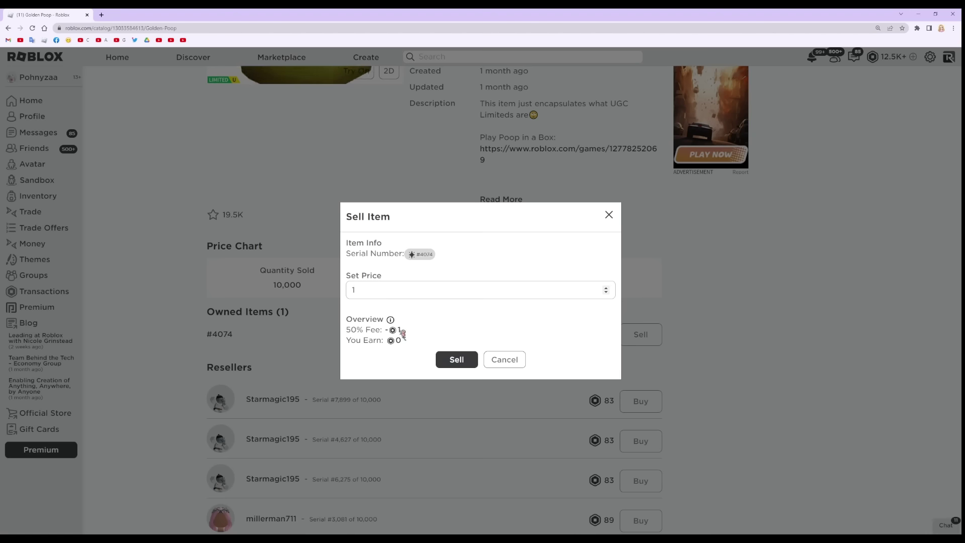
# Set the sale price to 100 Robux and check the fee and earnings in the overview
pyautogui.doubleClick(352, 294)
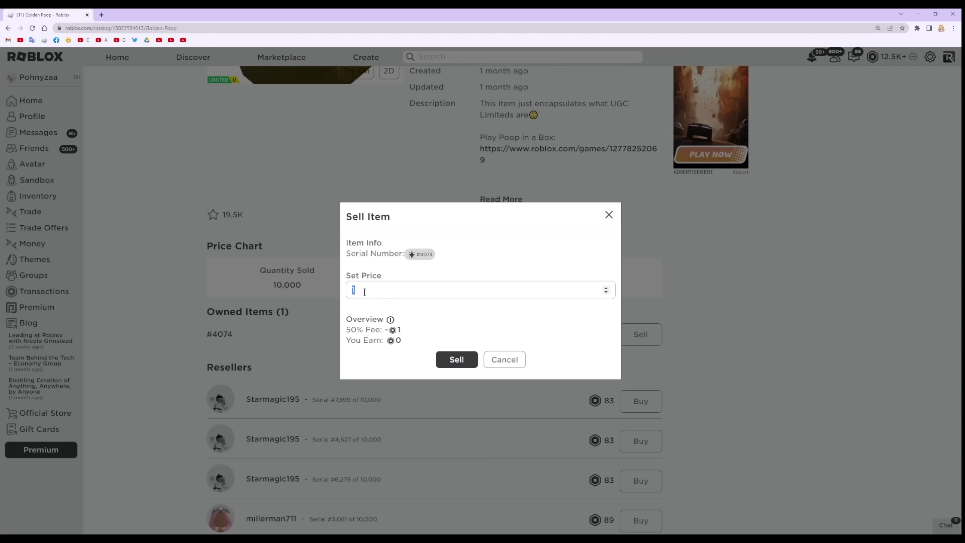
pyautogui.press('BackSpace')
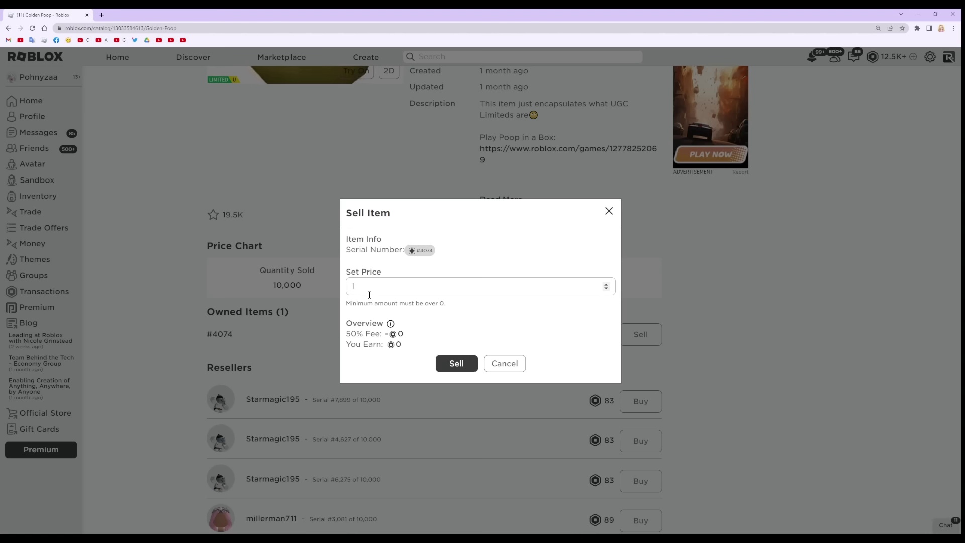
pyautogui.write('100')
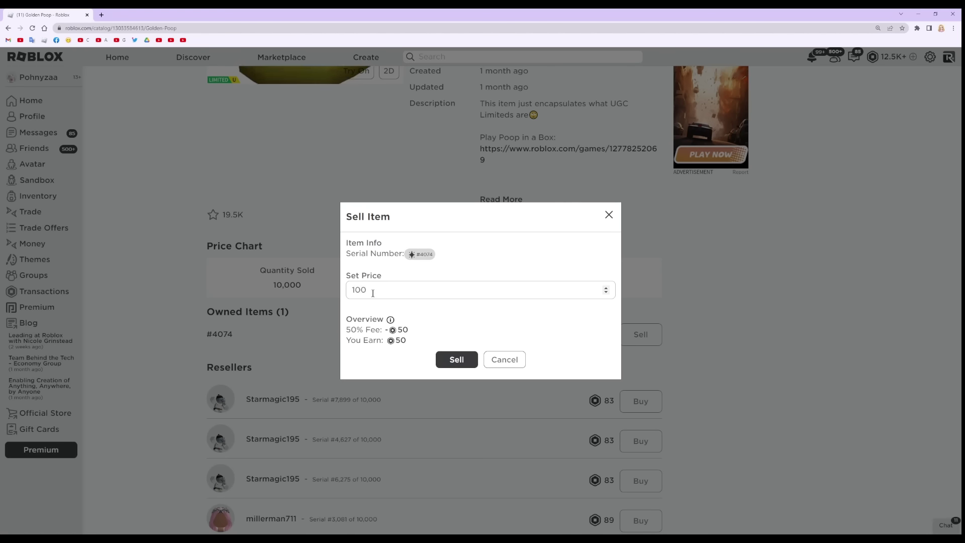
pyautogui.moveTo(372, 320)
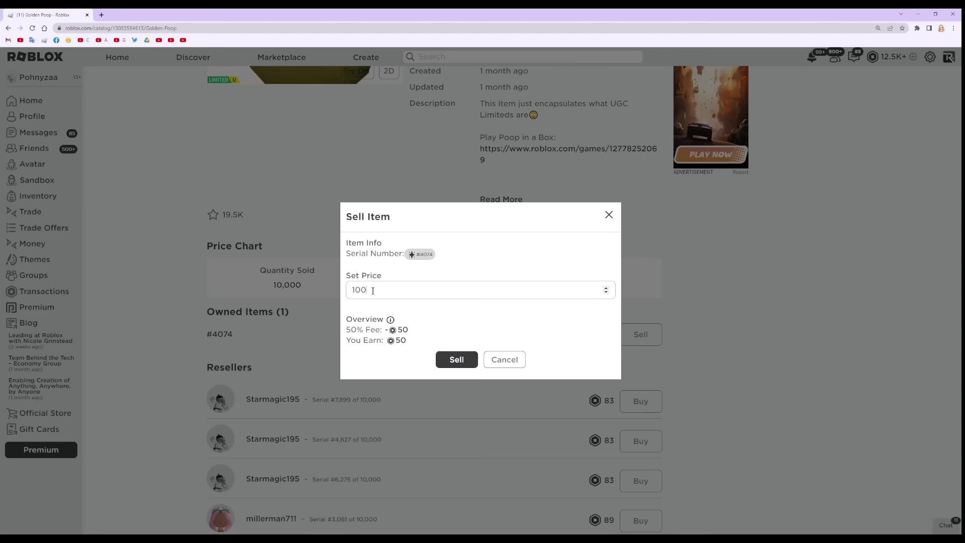
# Try a sale price of 500 Robux, raise it to 5000 and put the Golden Poop copy on sale
pyautogui.moveTo(374, 290); pyautogui.dragTo(353, 290)
pyautogui.write('50')
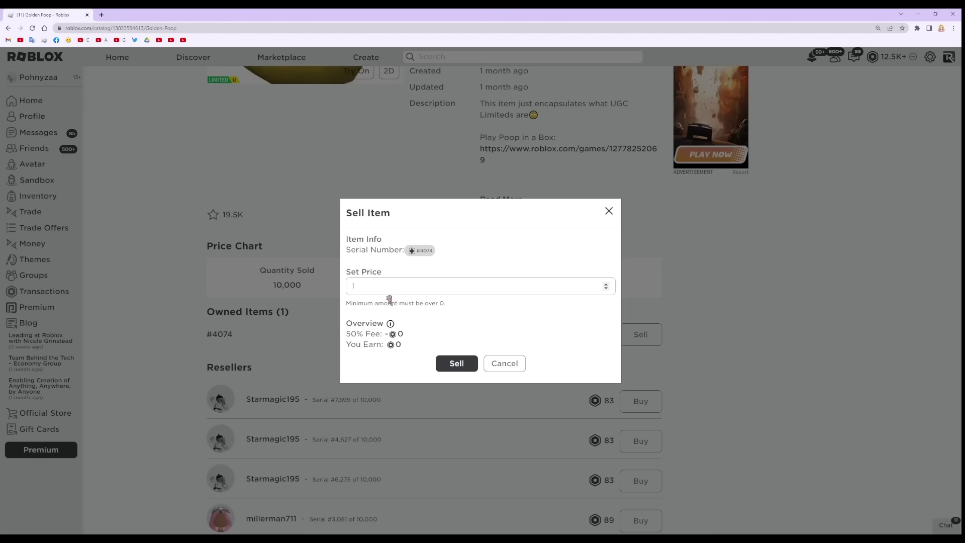
pyautogui.write('0')
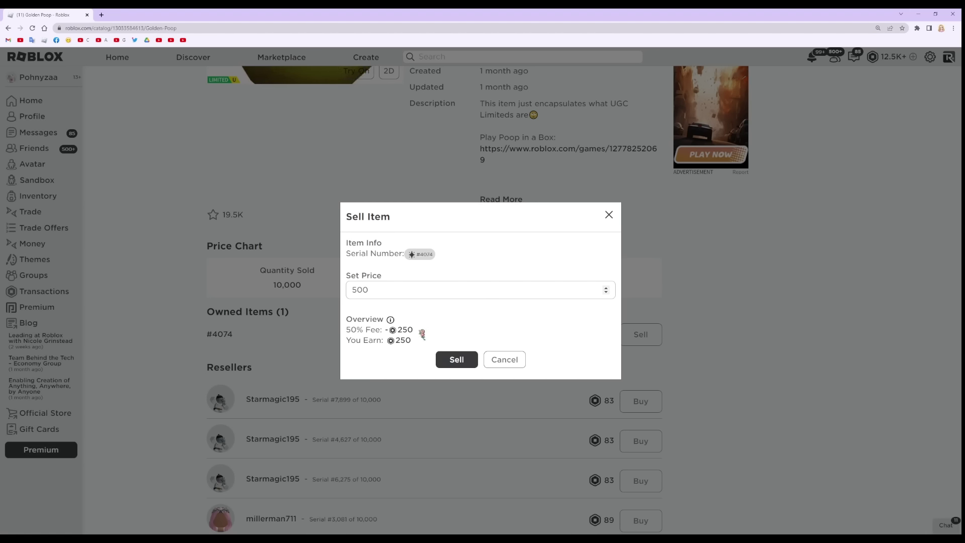
pyautogui.write('0')
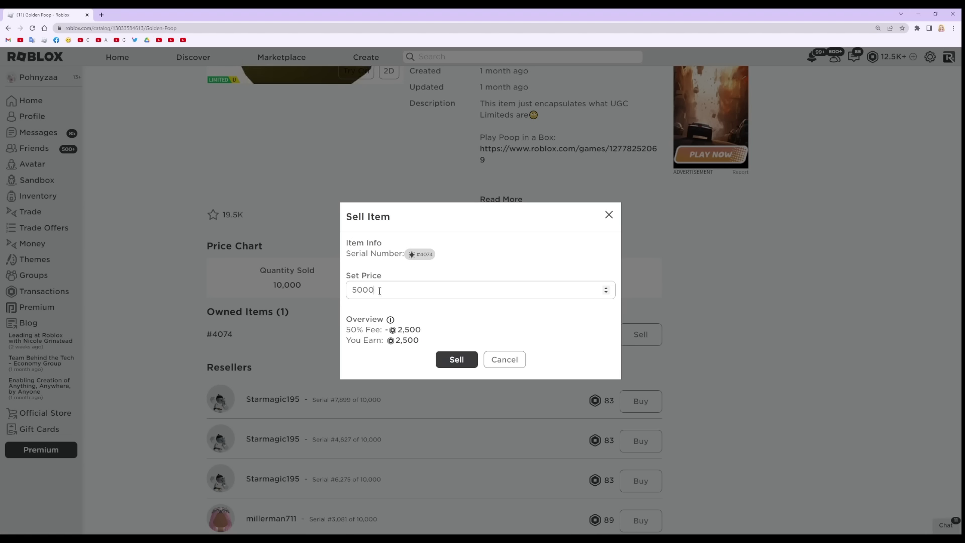
pyautogui.click(467, 359)
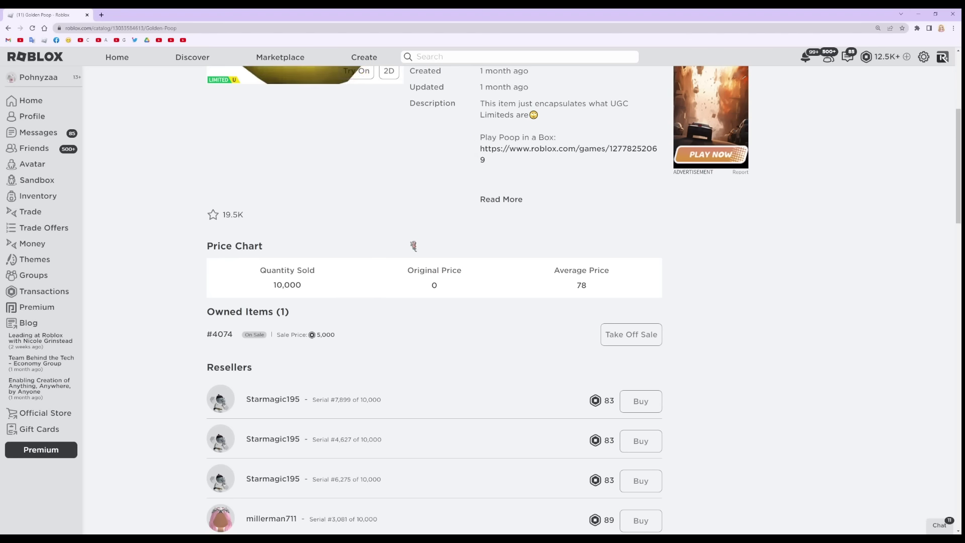
# Check the serial number of the listed Golden Poop copy and take it off sale
pyautogui.scroll(-1, 311, 337)
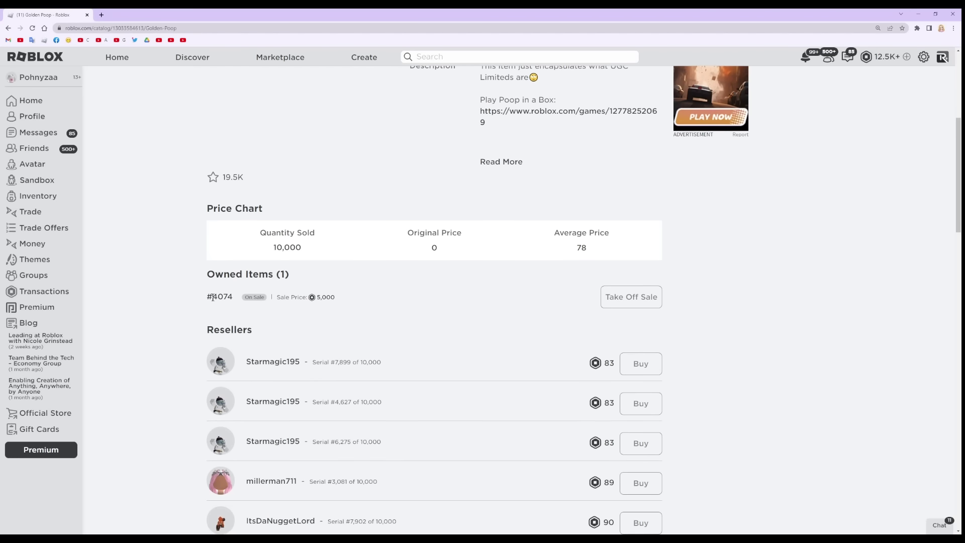
pyautogui.moveTo(213, 297); pyautogui.dragTo(234, 298)
pyautogui.click(250, 307)
pyautogui.click(628, 302)
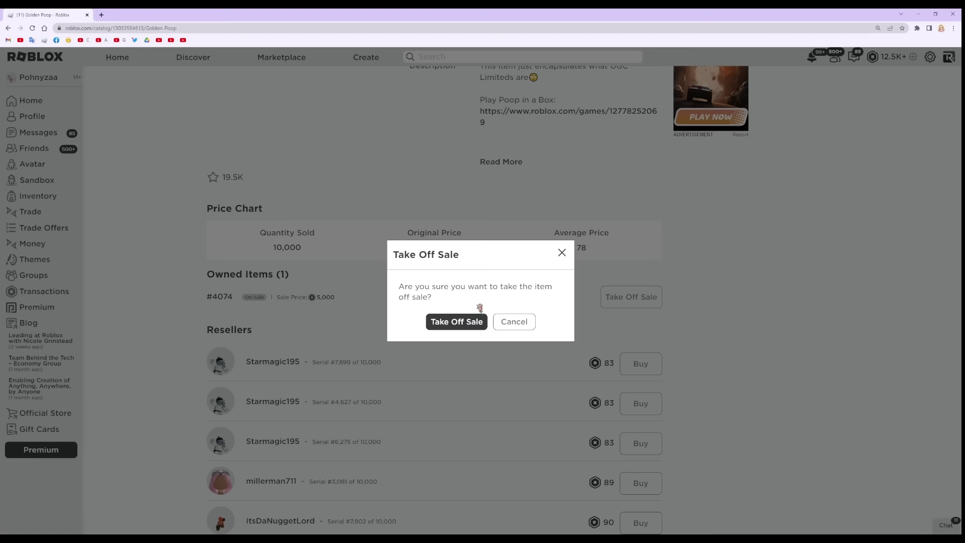
pyautogui.click(454, 327)
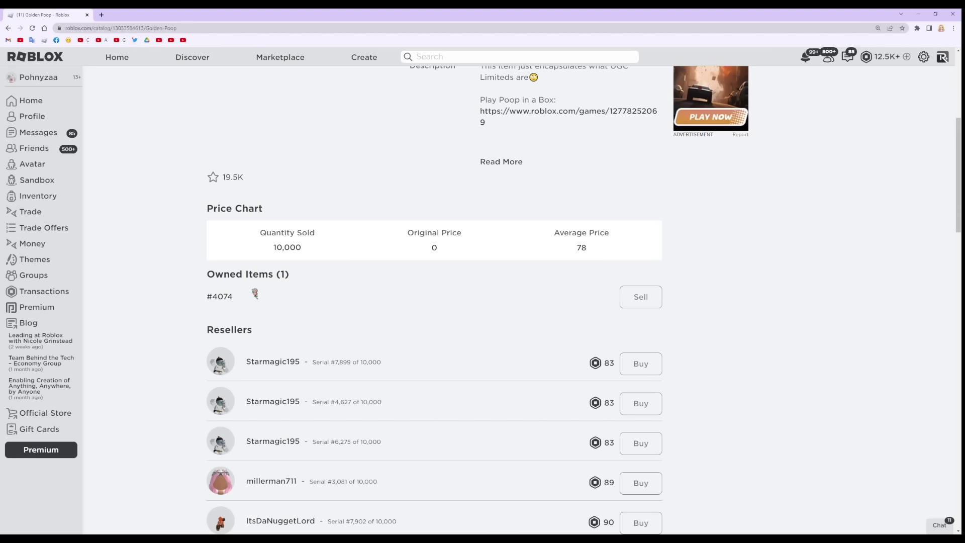
# Open the account's transactions page to view the summary of incoming Robux
pyautogui.scroll(4, 254, 293)
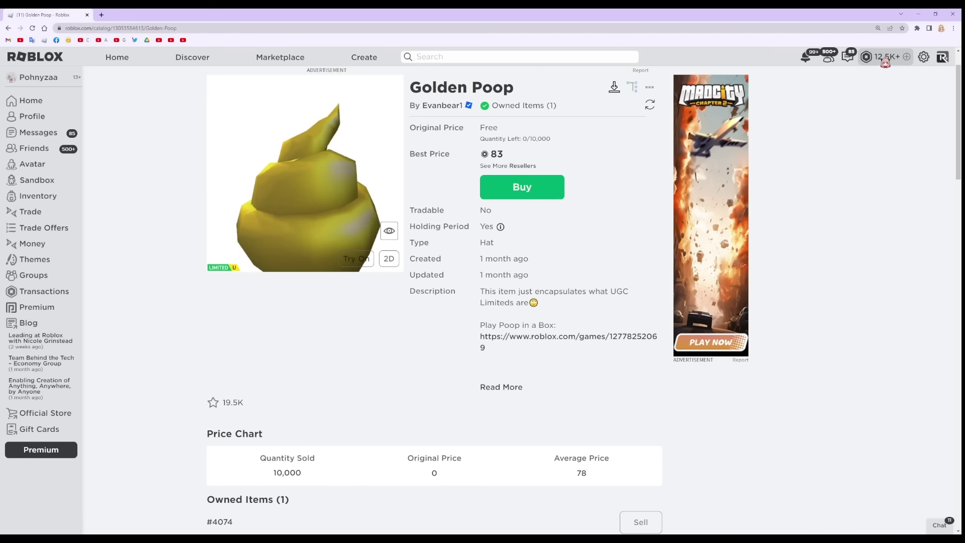
pyautogui.moveTo(887, 63)
pyautogui.click(911, 82)
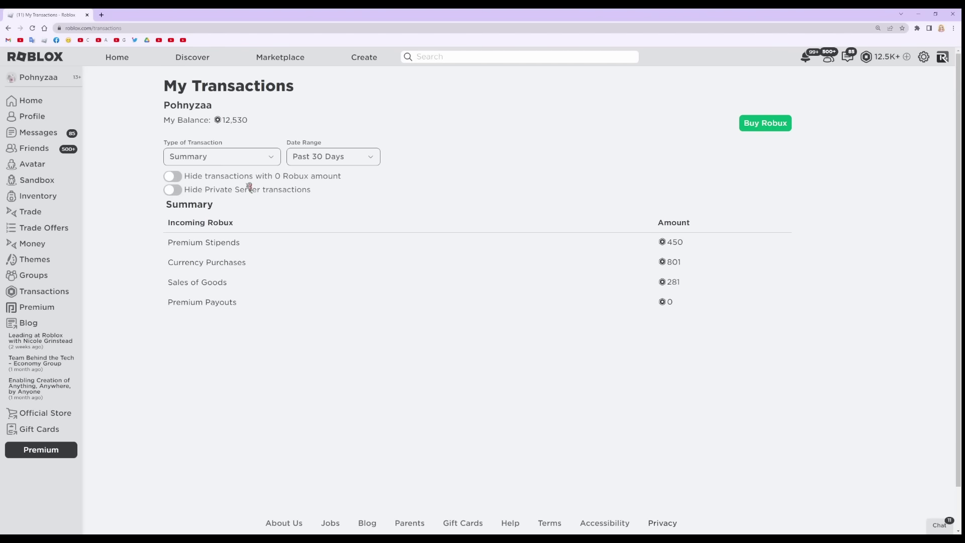
# Show only the Sales of Goods transactions and check the pending marker beside the Snow pink sale amount
pyautogui.click(241, 162)
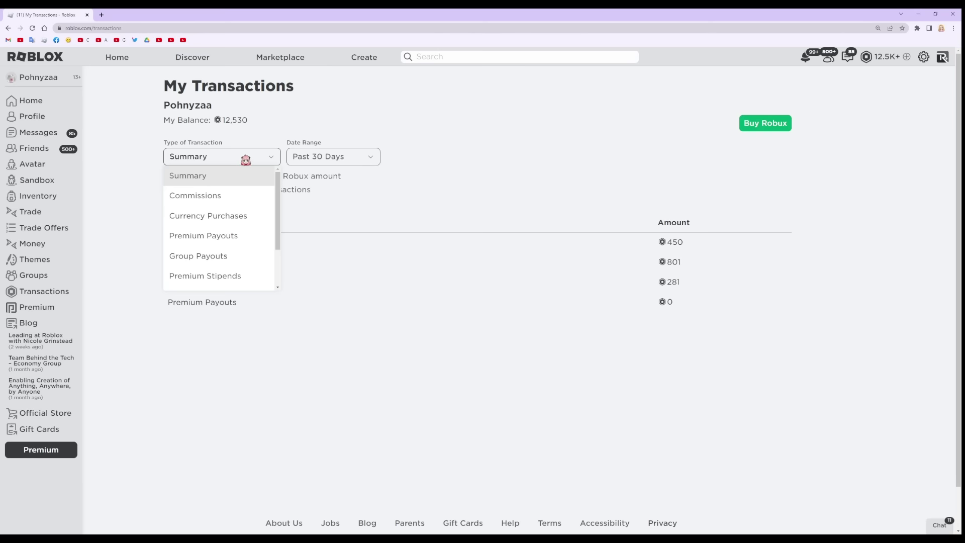
pyautogui.scroll(-2, 236, 212)
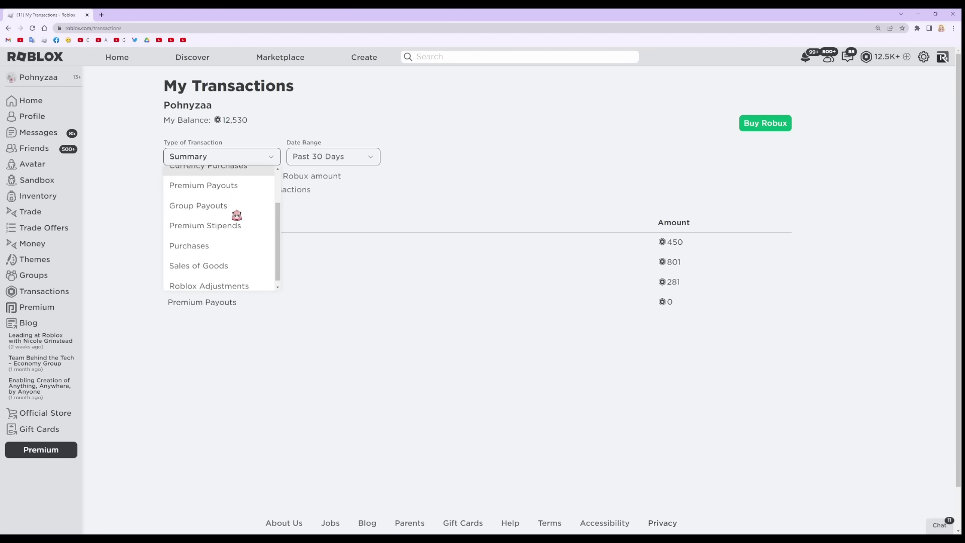
pyautogui.click(225, 263)
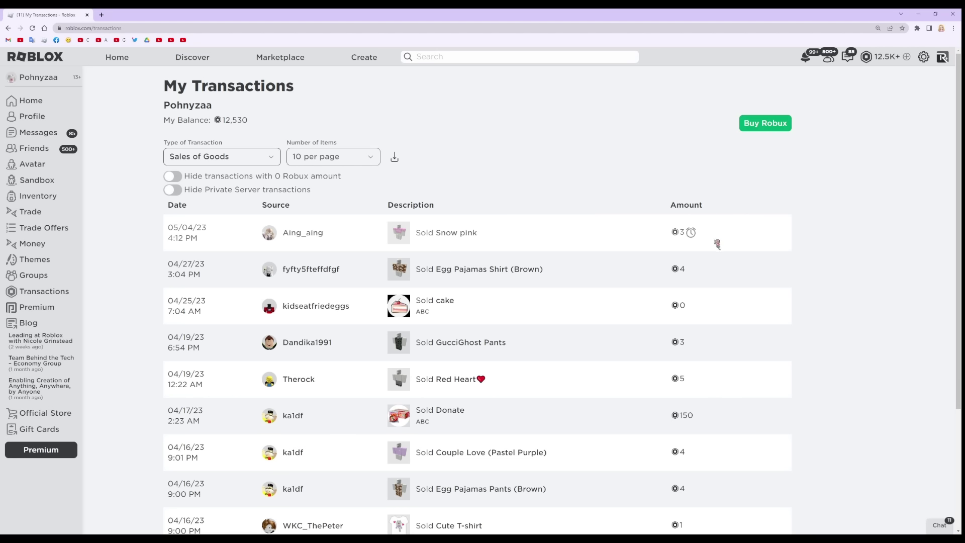
pyautogui.moveTo(691, 235)
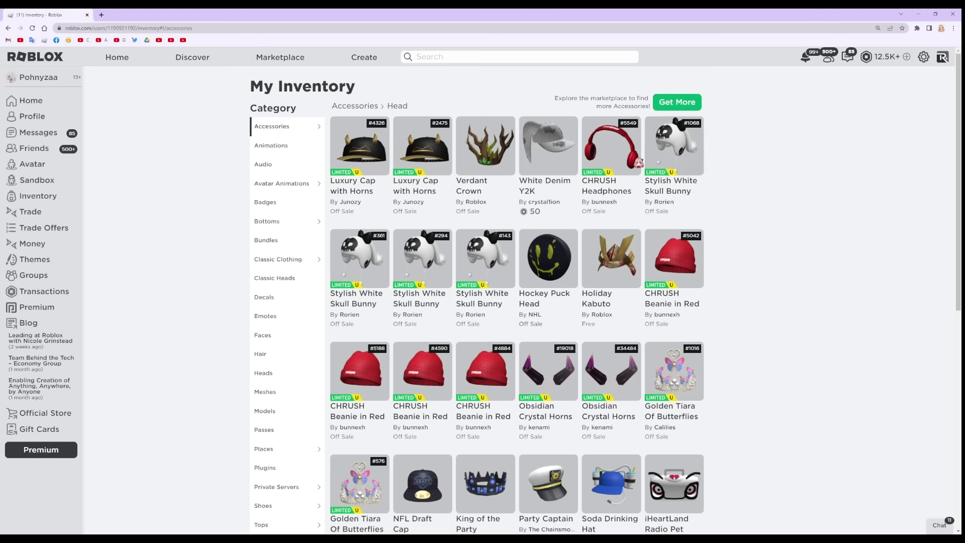
# Open the CHRUSH Headphones in Red from the inventory and check the sale availability of the owned copy
pyautogui.click(623, 156)
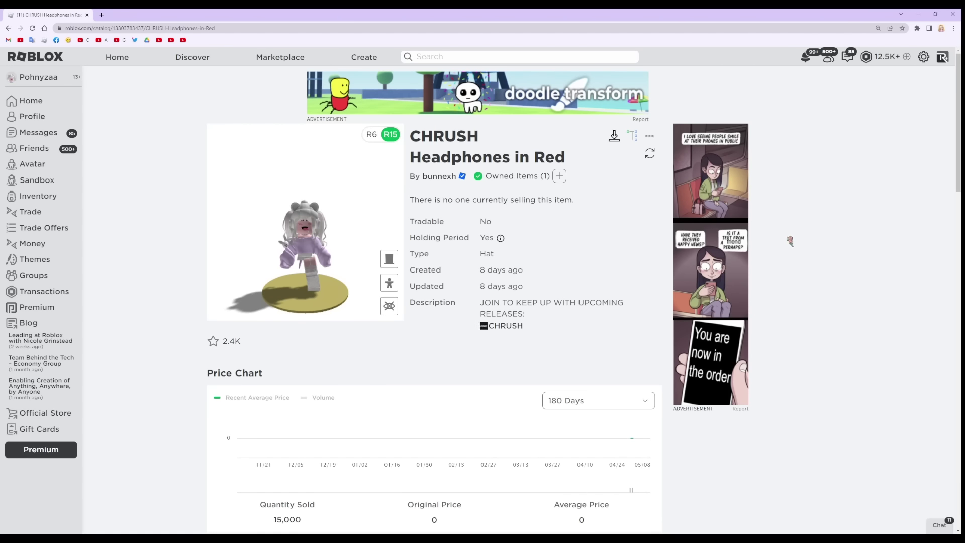
pyautogui.scroll(-4, 787, 239)
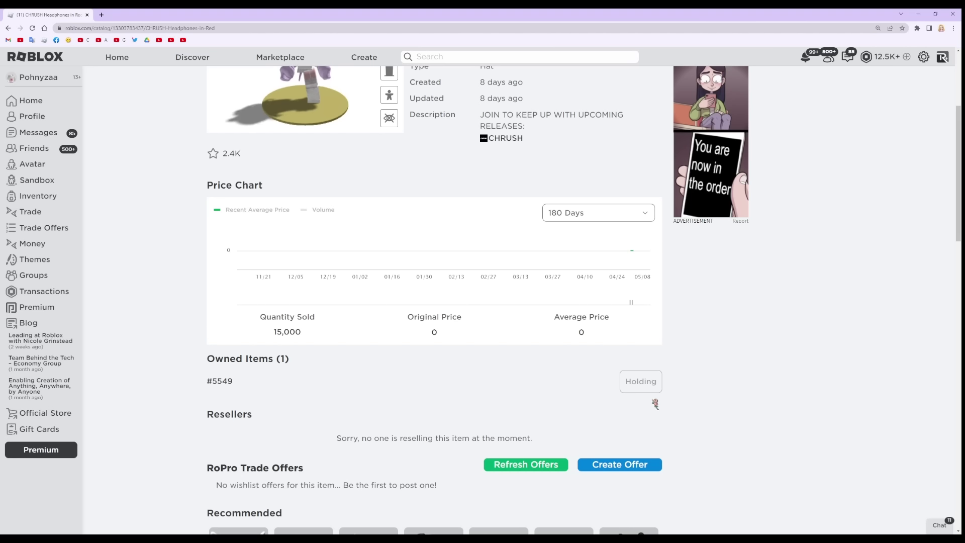
pyautogui.click(634, 382)
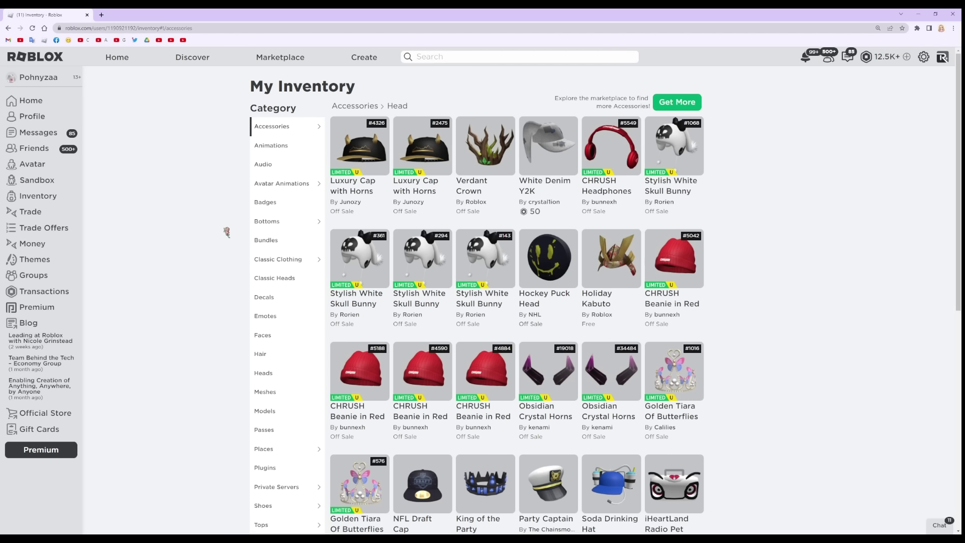
# Look through the owned head accessories on the first inventory page and continue to the second page to examine its limited items
pyautogui.scroll(-2, 200, 243)
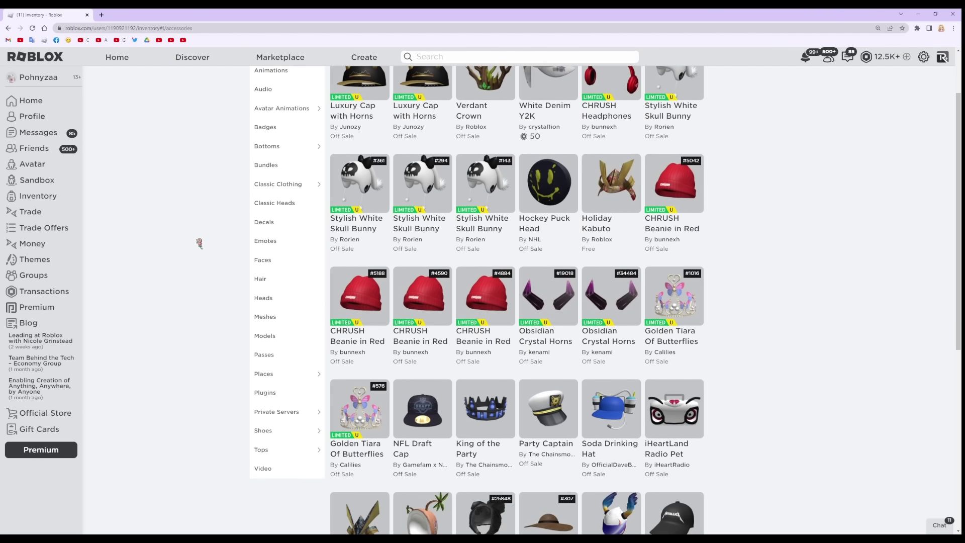
pyautogui.scroll(-1, 200, 243)
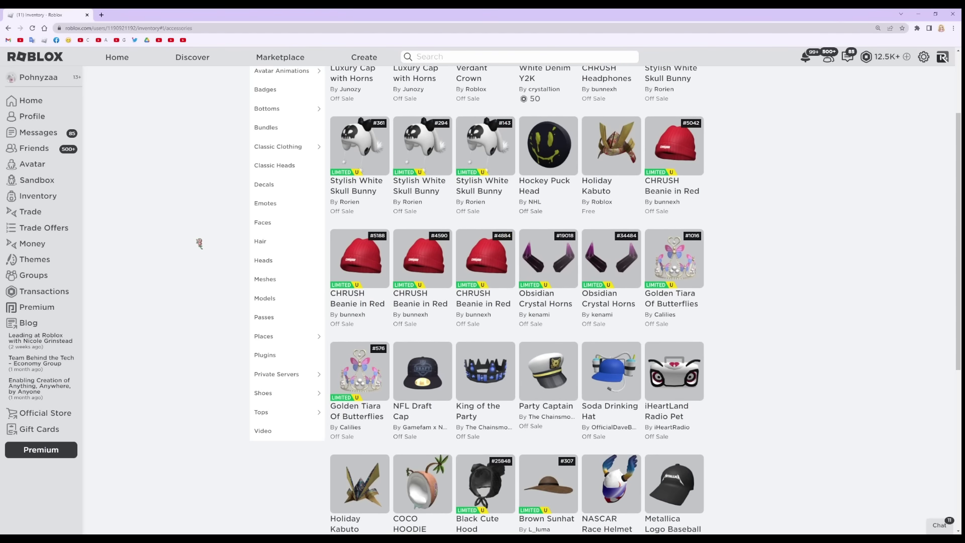
pyautogui.scroll(-1, 200, 243)
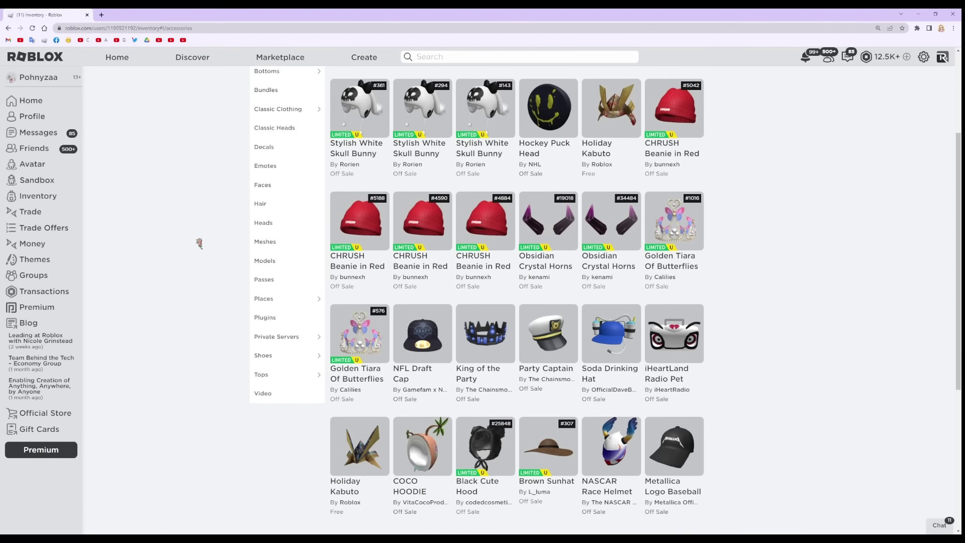
pyautogui.scroll(-2, 199, 243)
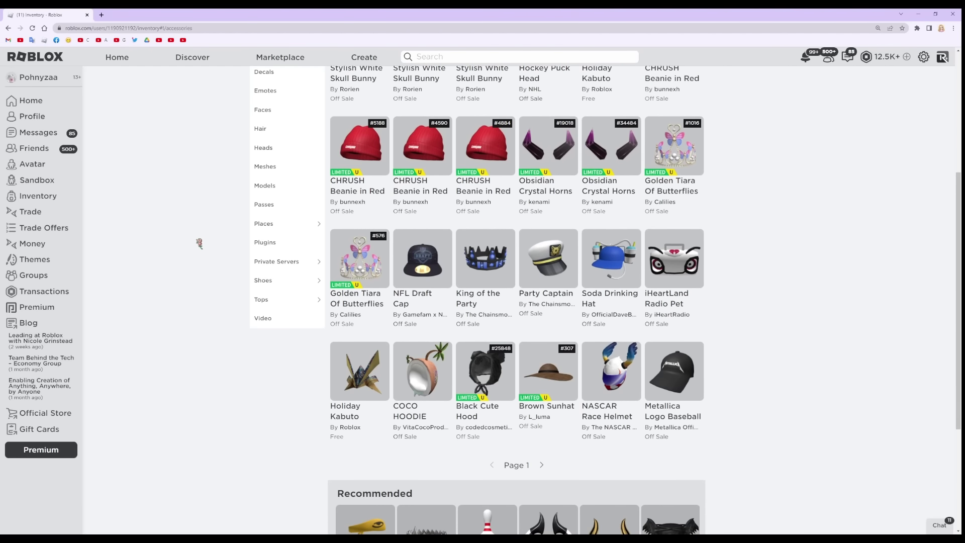
pyautogui.click(541, 464)
pyautogui.scroll(2, 808, 386)
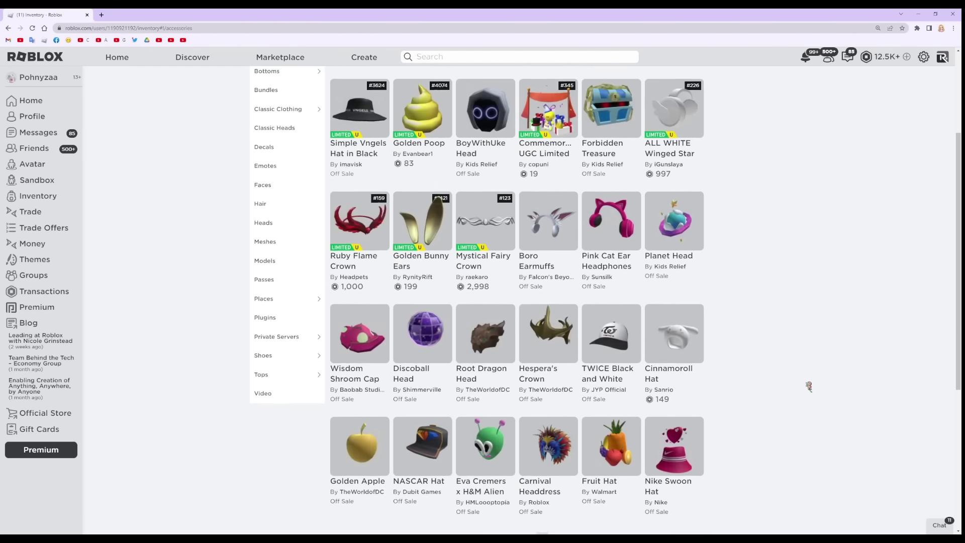
pyautogui.scroll(3, 809, 386)
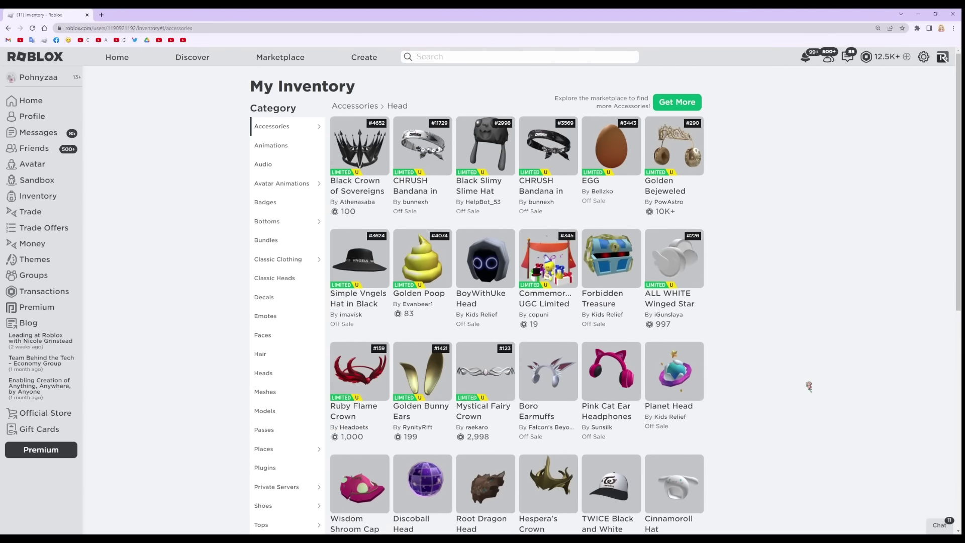